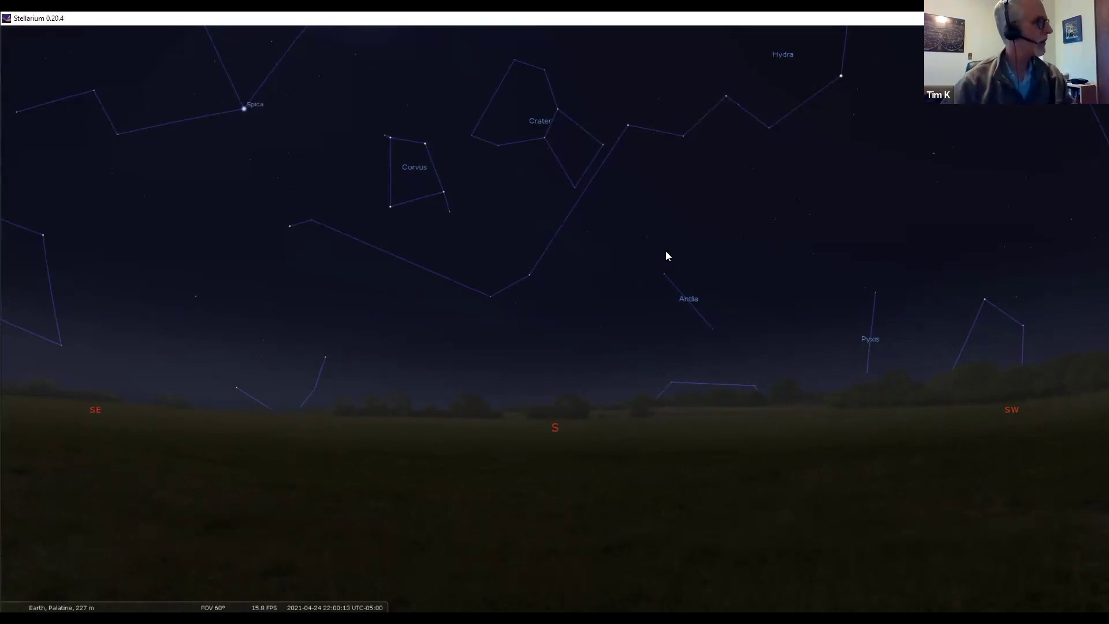
- Turn the sky view around from the southern horizon until north is centred
mouse_move(3, 460)
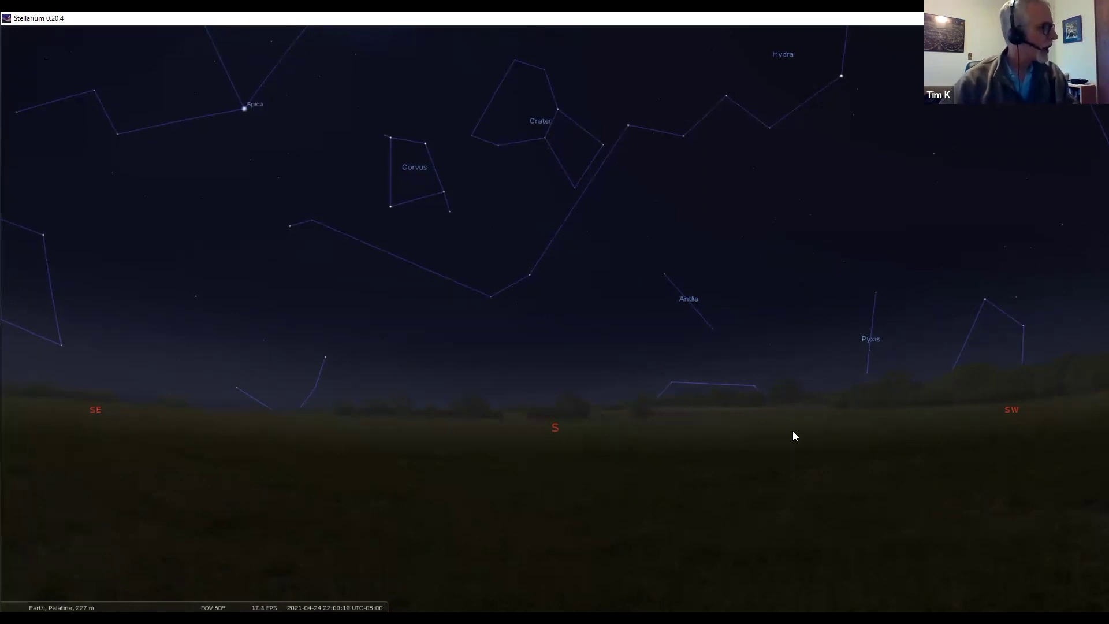
drag(694, 434, 238, 437)
drag(920, 449, 455, 505)
drag(515, 488, 372, 503)
drag(817, 522, 452, 503)
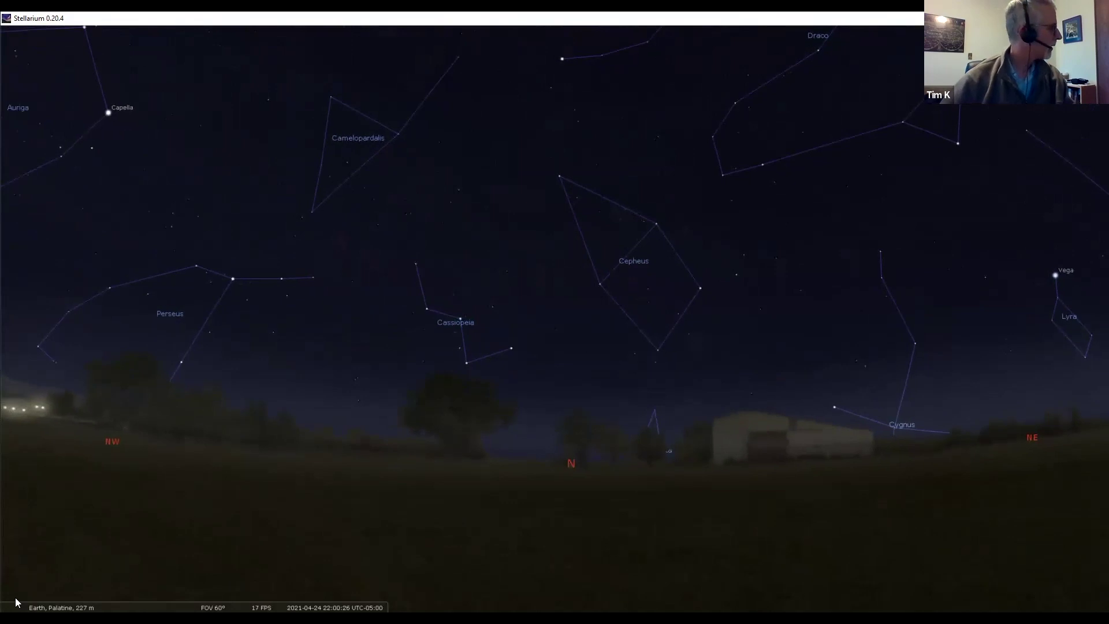
- Hide the constellation lines and constellation labels, and show both again
click(36, 603)
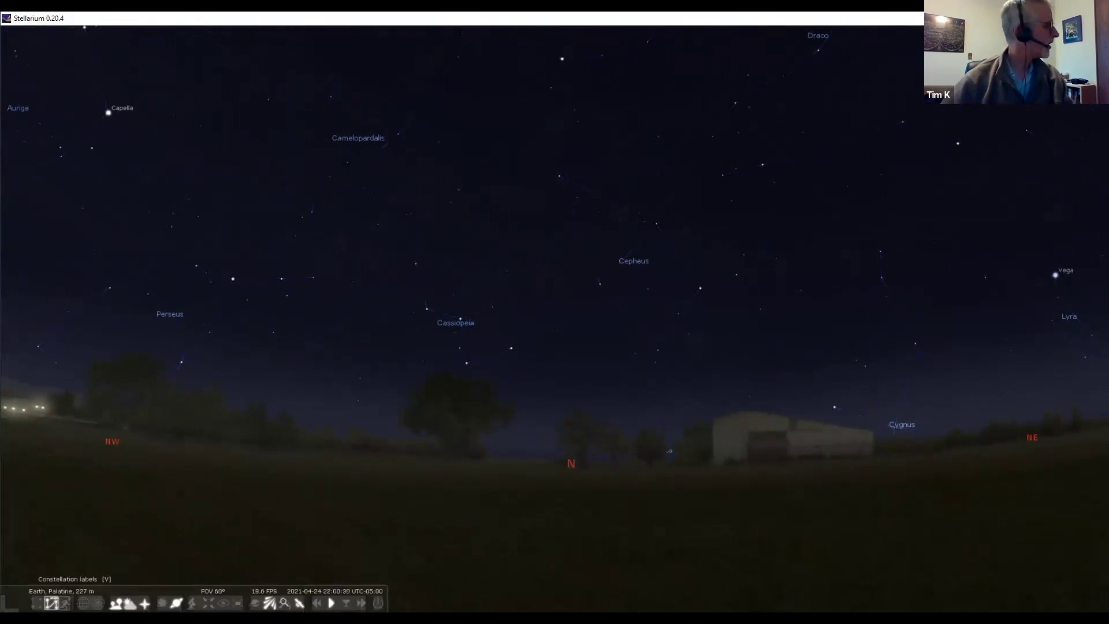
click(51, 602)
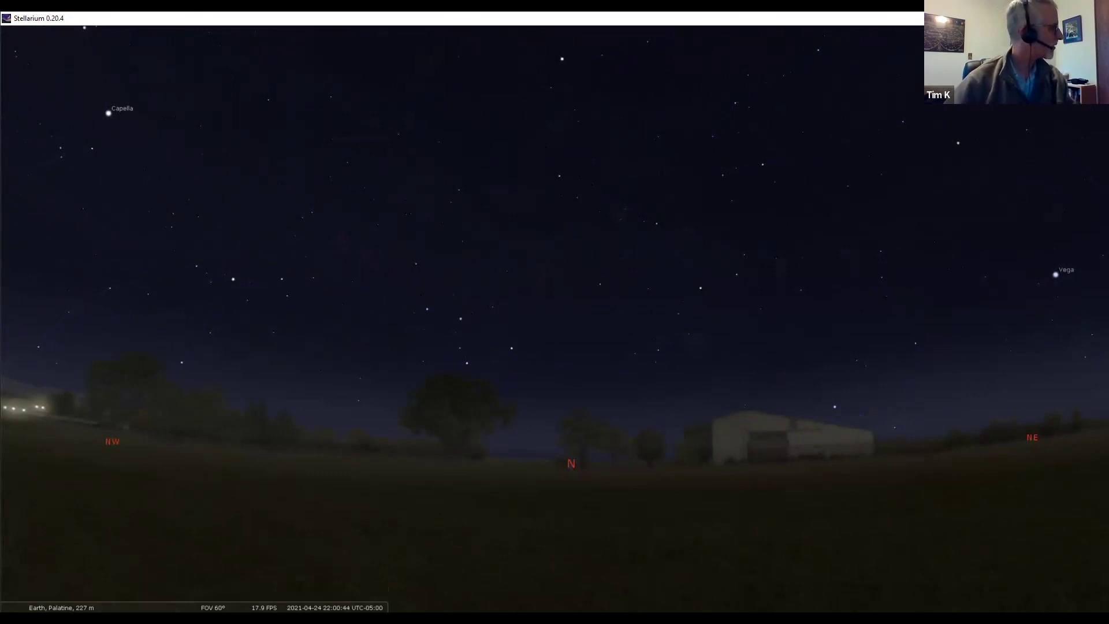
click(37, 602)
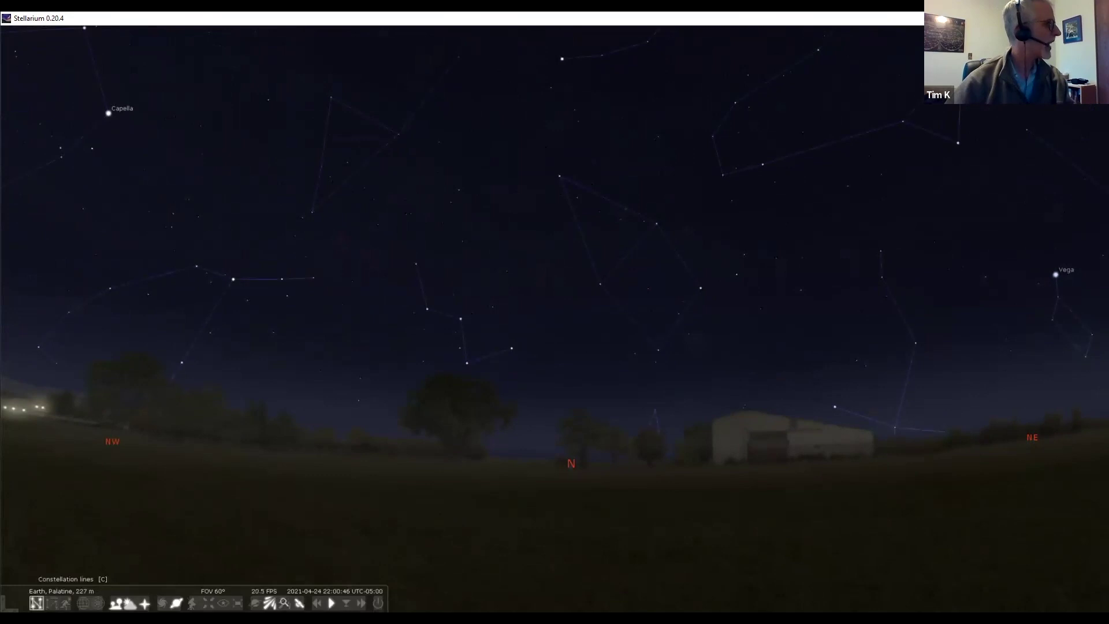
click(52, 603)
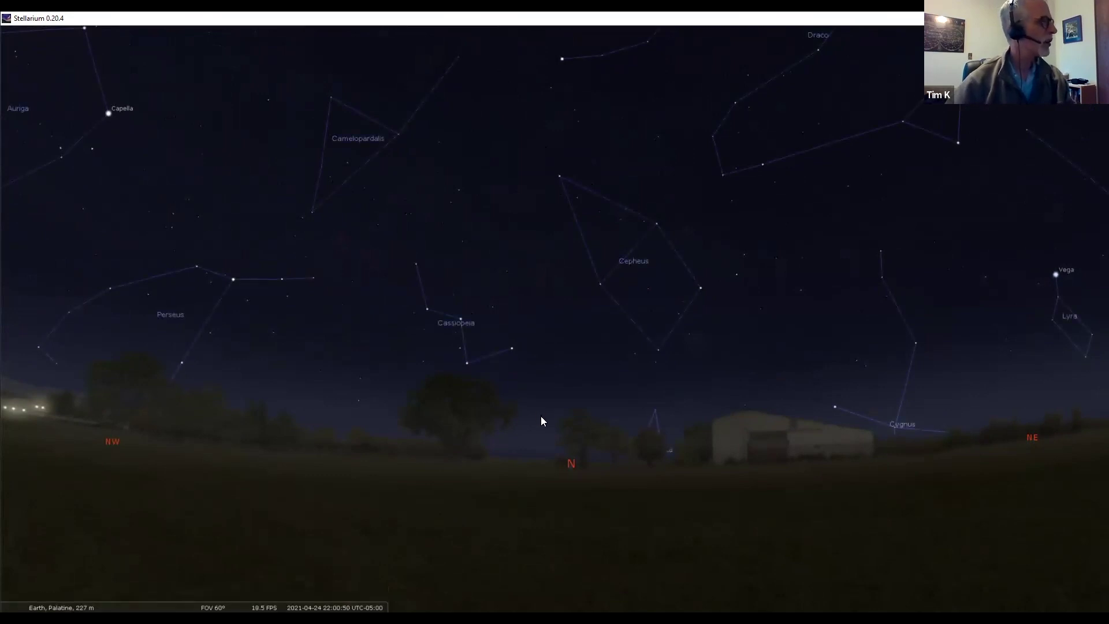
- Widen the northern sky to a field of view of 98.9° and bring Ursa Major into view above the horizon
scroll(540, 416, down, 3)
drag(554, 364, 560, 480)
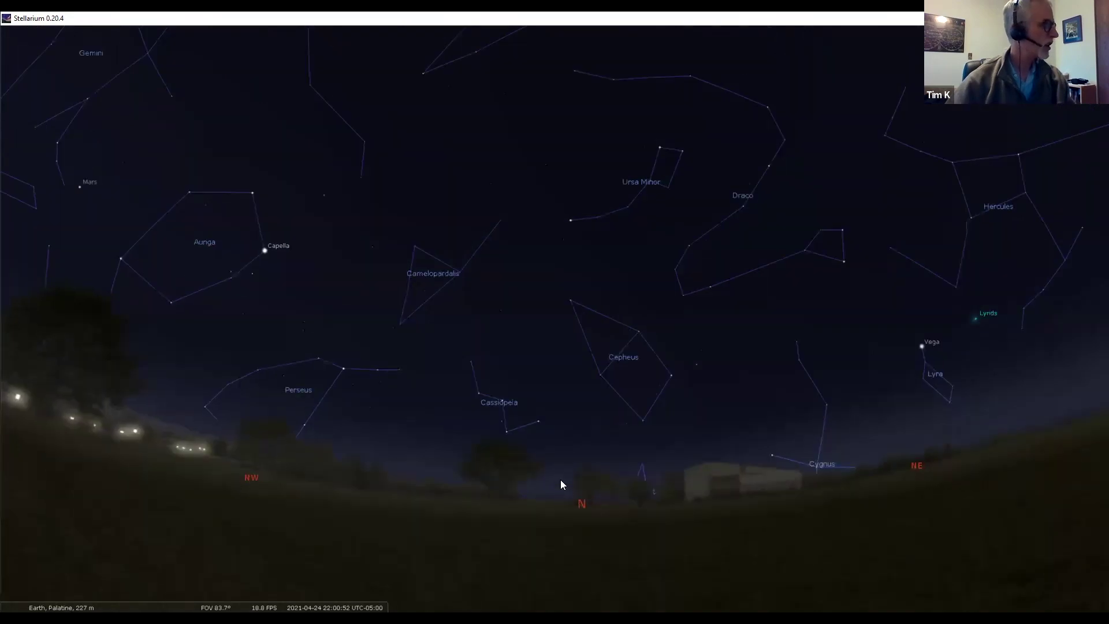
scroll(574, 173, down, 2)
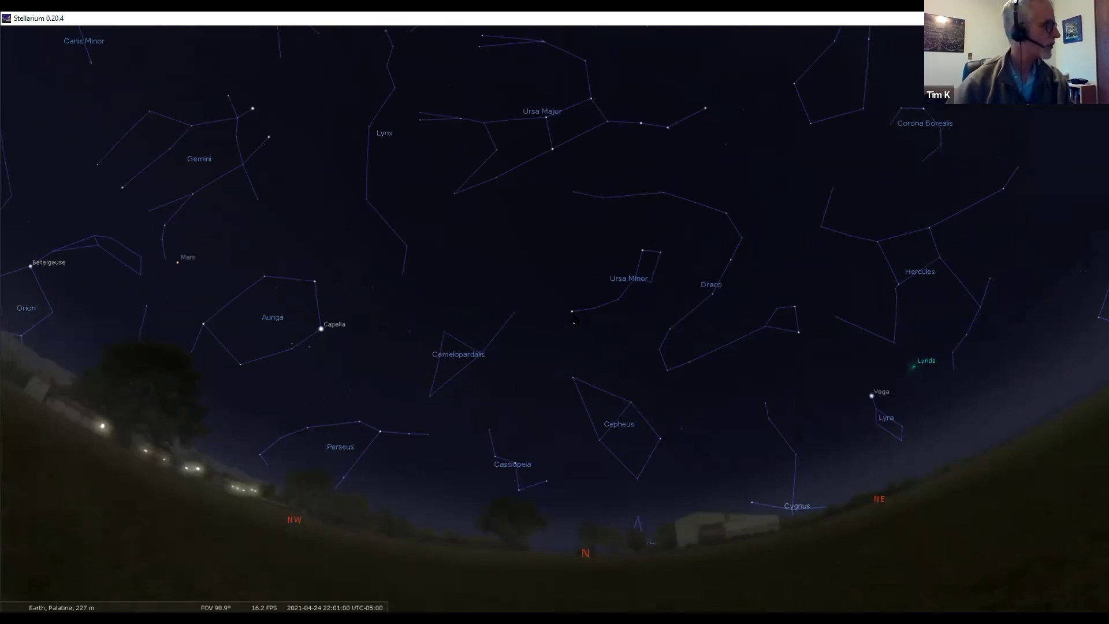
- Display the equatorial grid over the northern sky and hide it again
mouse_move(165, 603)
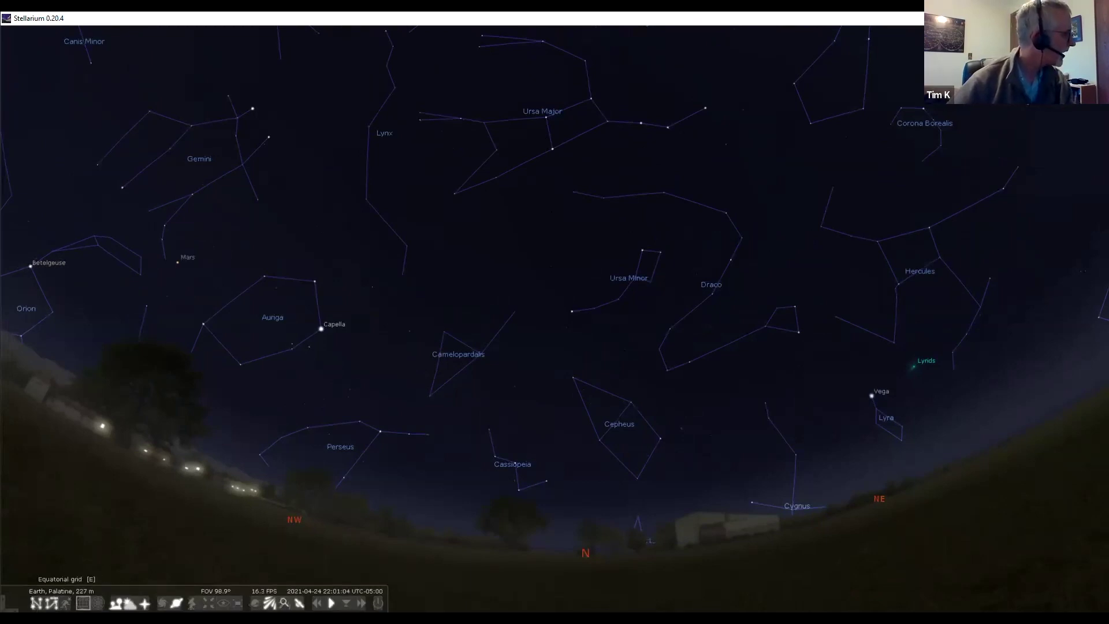
click(83, 603)
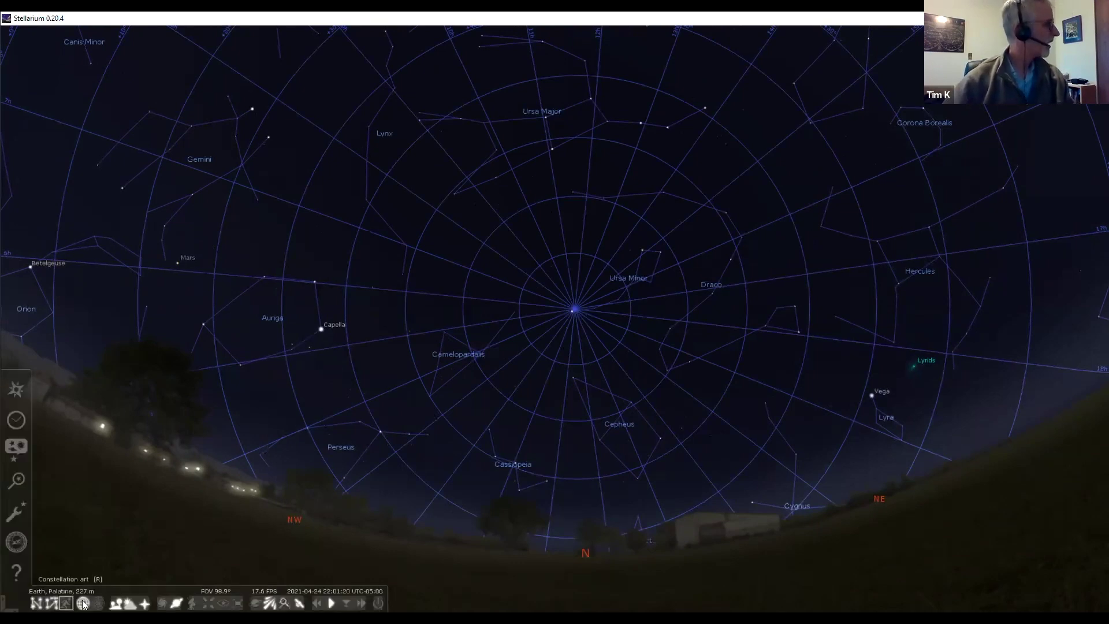
click(83, 603)
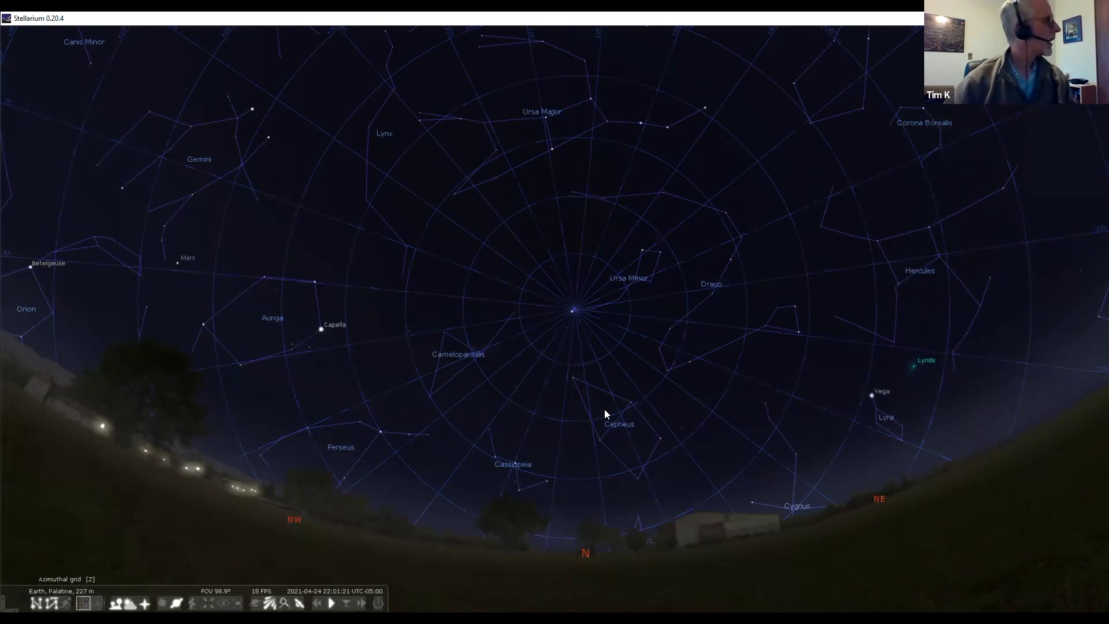
- Survey the constellations above the western horizon and higher overhead, and return the view to the southern horizon
key(Down)
key(Left)
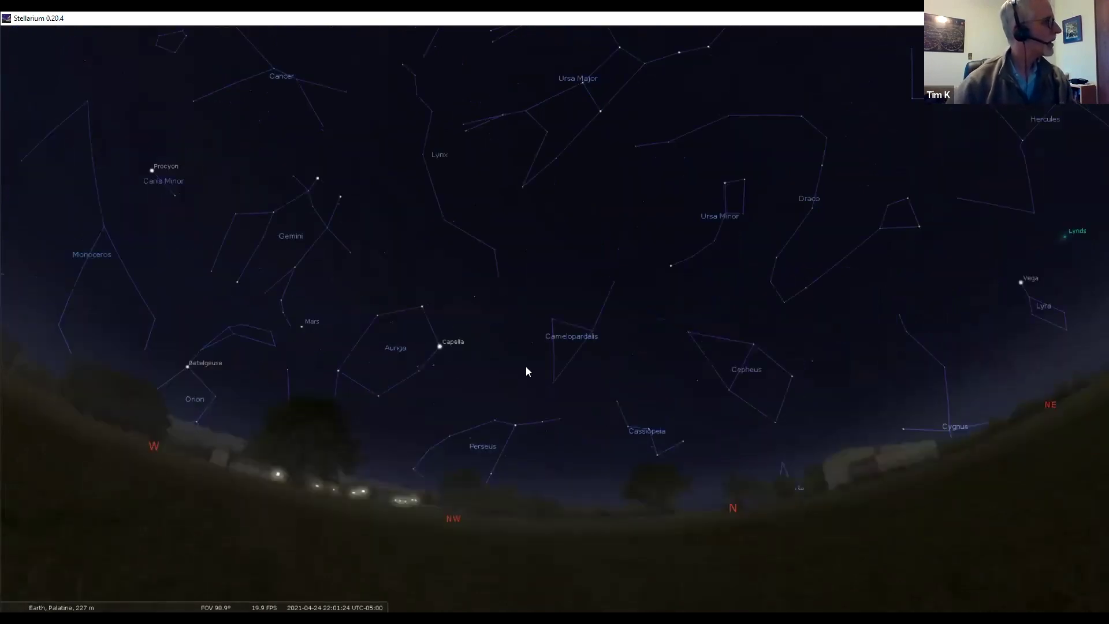
key(Left)
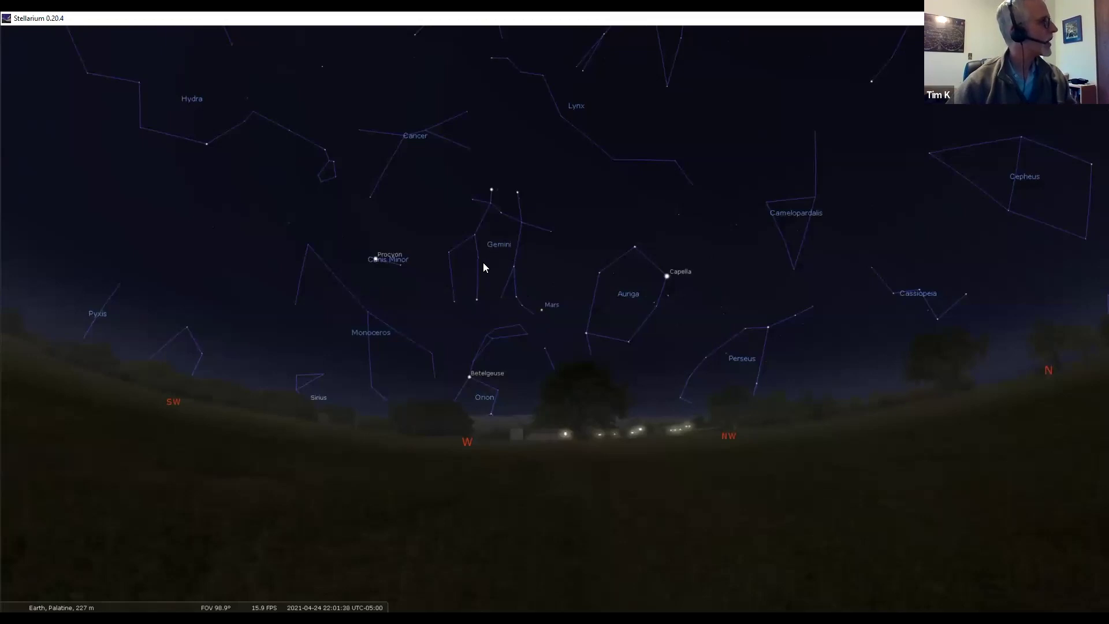
drag(495, 247, 606, 397)
drag(481, 282, 566, 339)
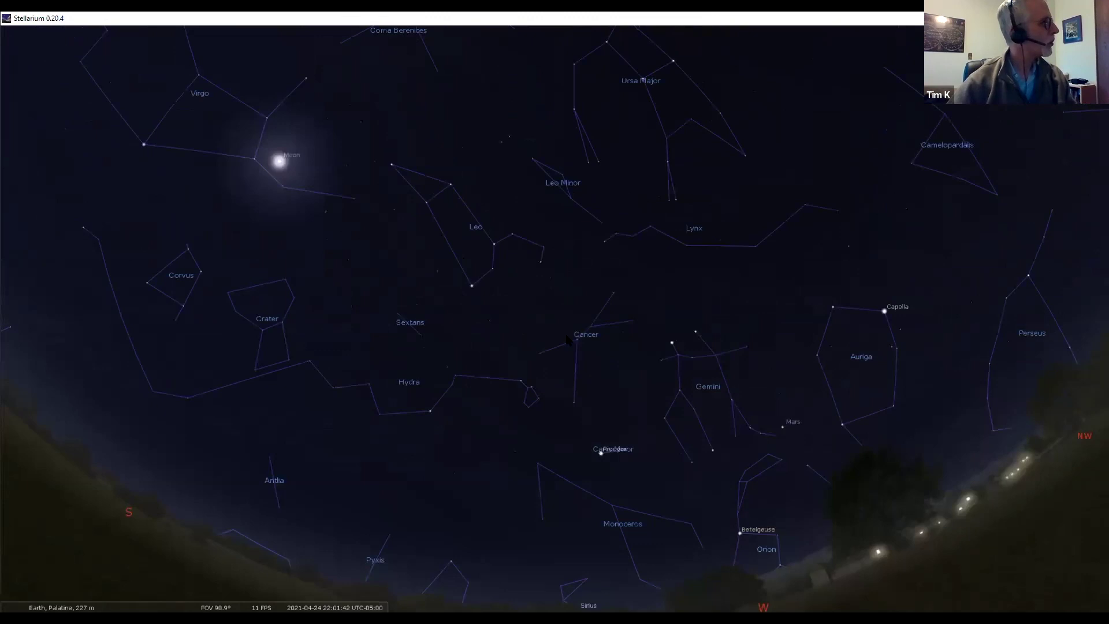
drag(398, 241, 492, 269)
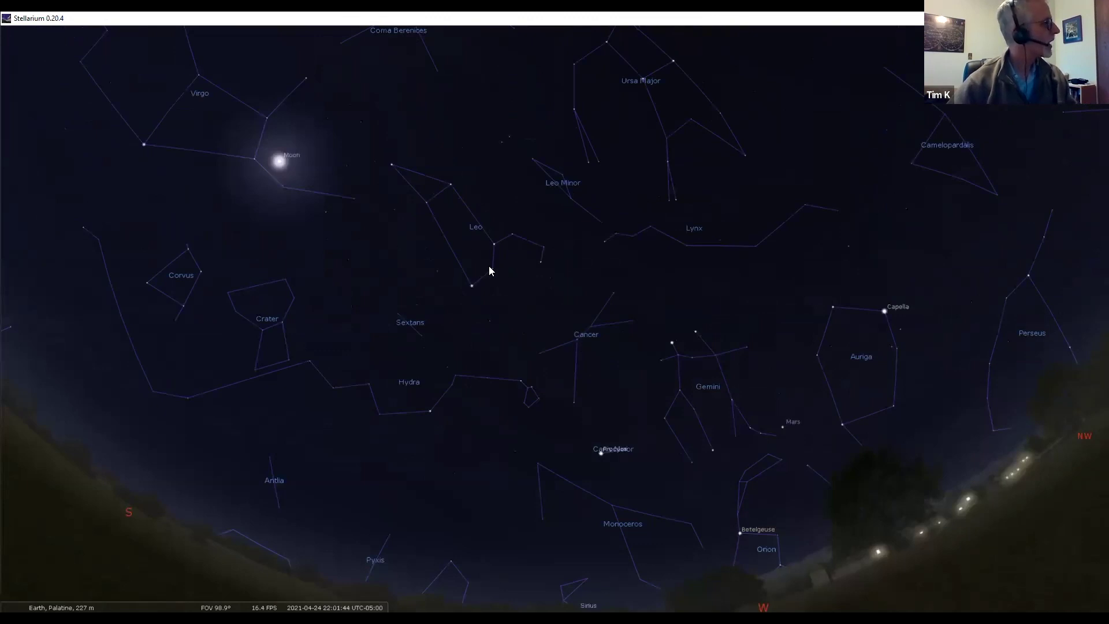
drag(277, 253, 445, 215)
drag(340, 254, 411, 203)
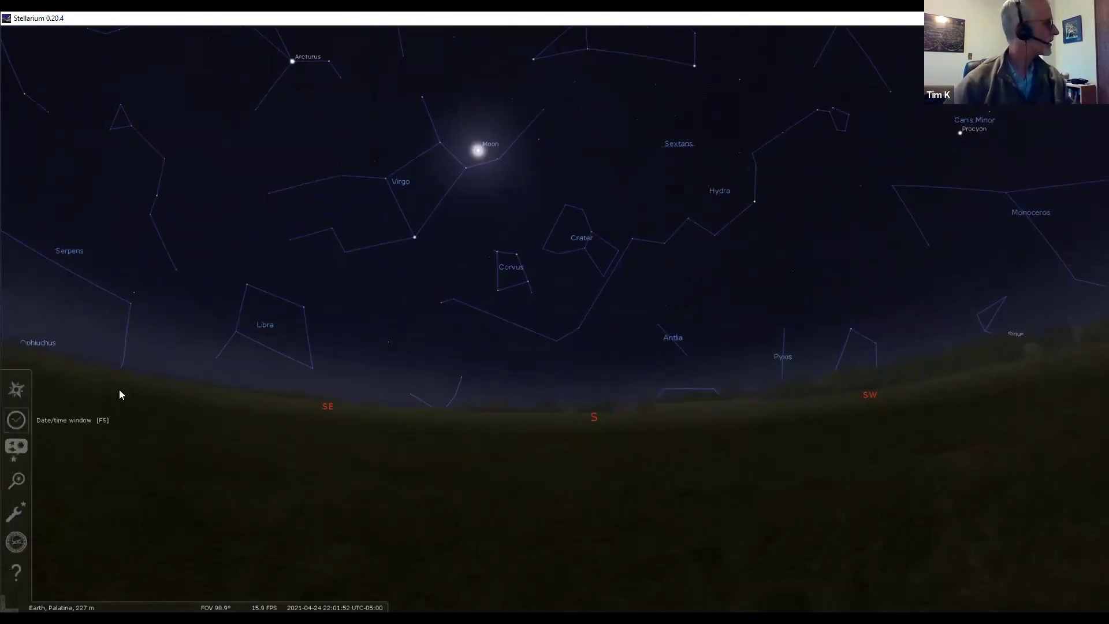
- Open the date and time settings and advance the simulated time to 4:05 on April 25, 2021
mouse_move(3, 439)
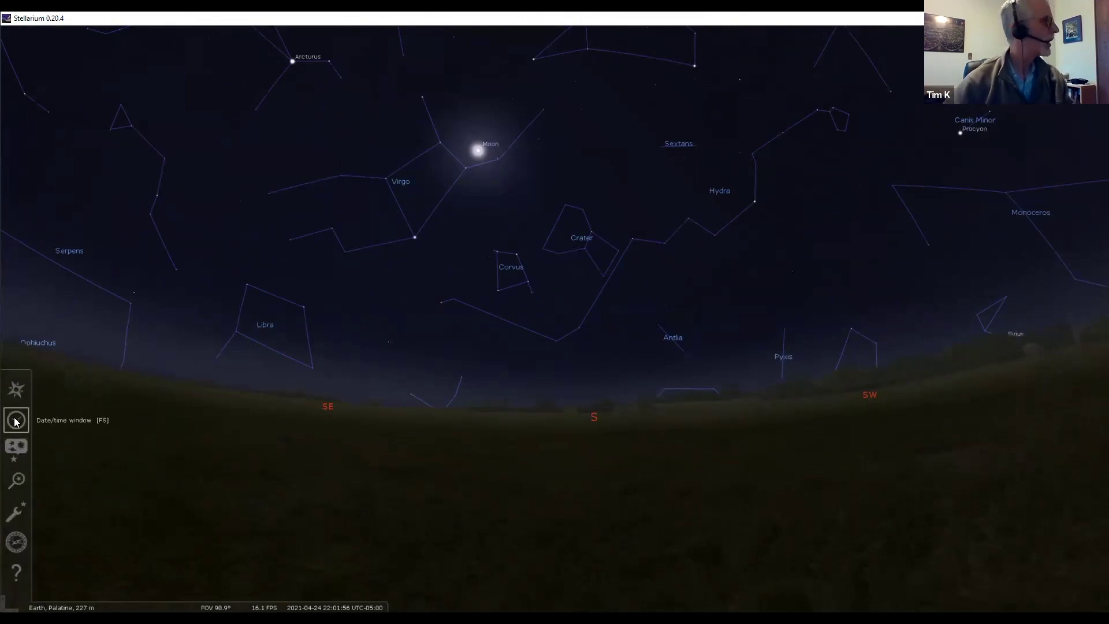
click(16, 421)
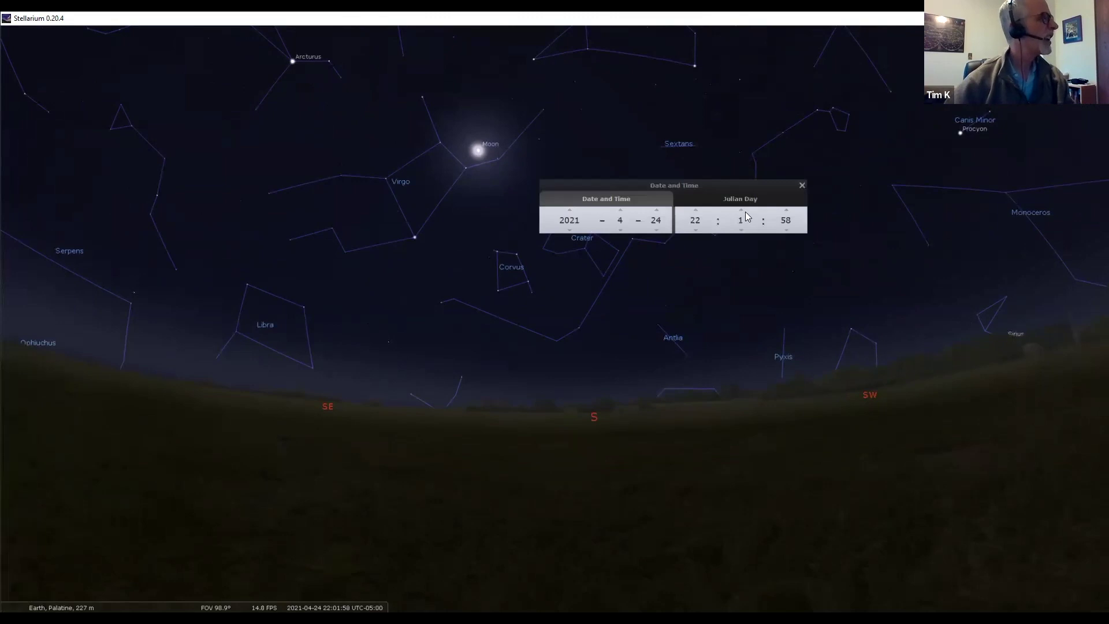
scroll(744, 211, up, 3)
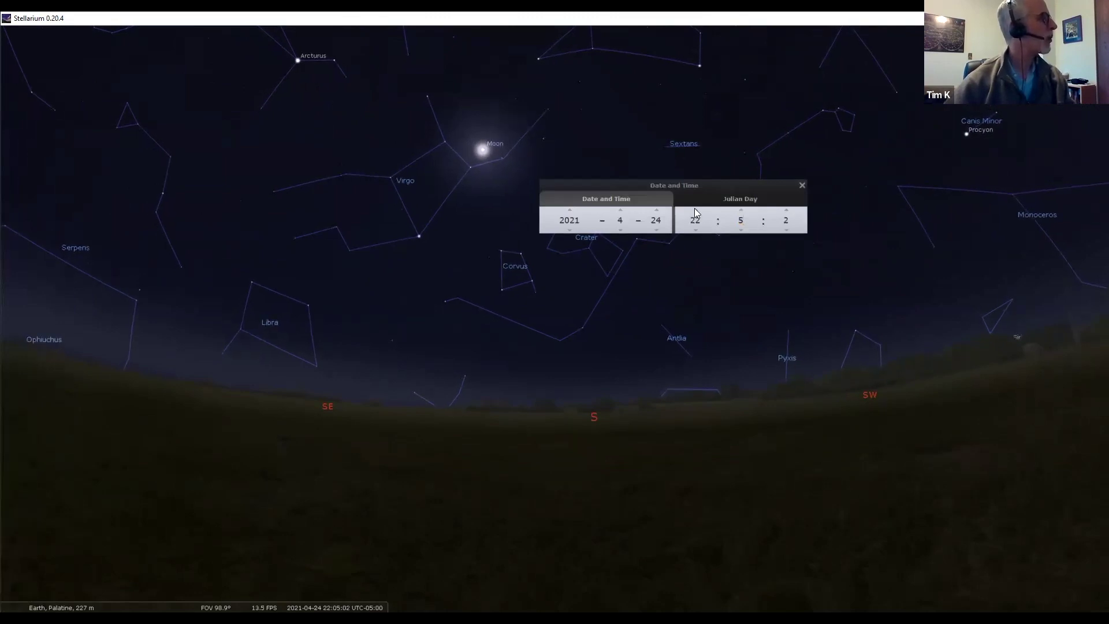
scroll(694, 208, up, 1)
scroll(694, 210, up, 1)
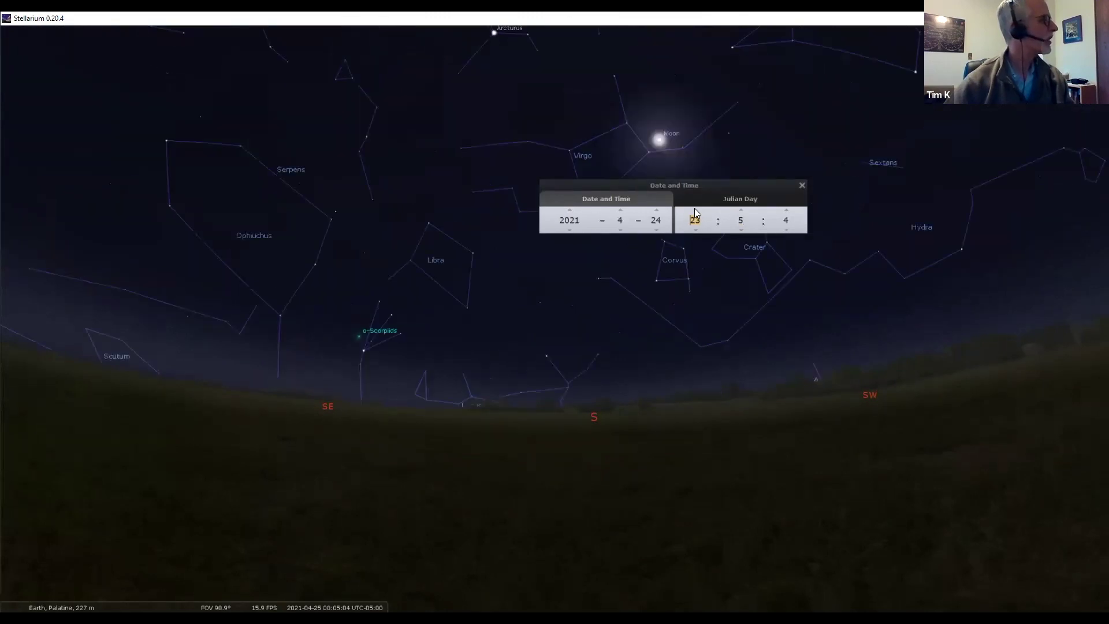
scroll(694, 208, up, 3)
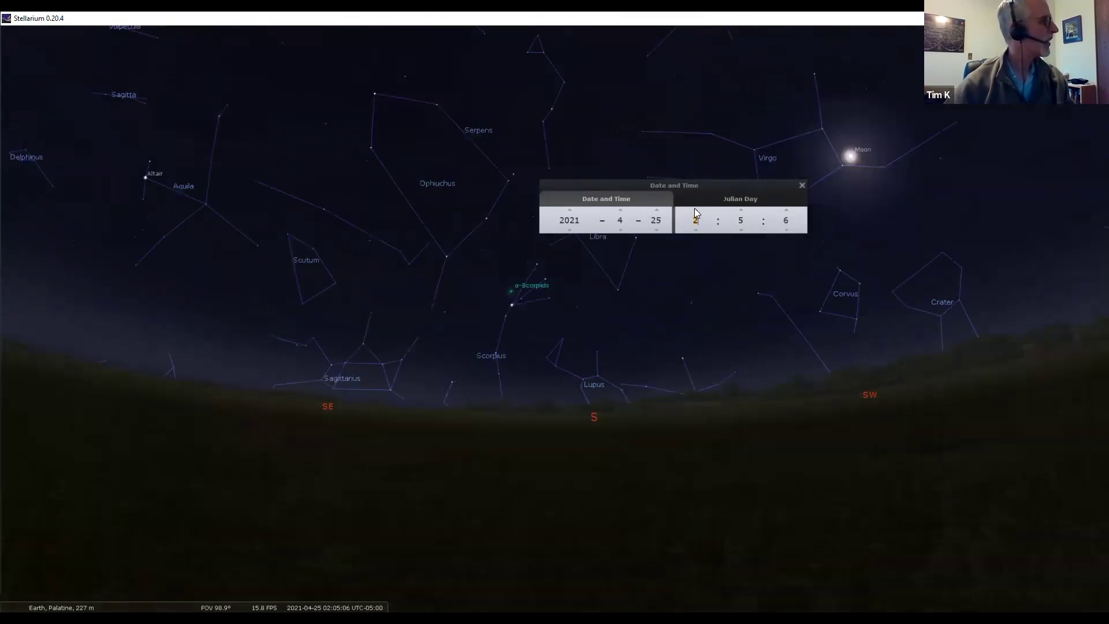
scroll(694, 208, up, 1)
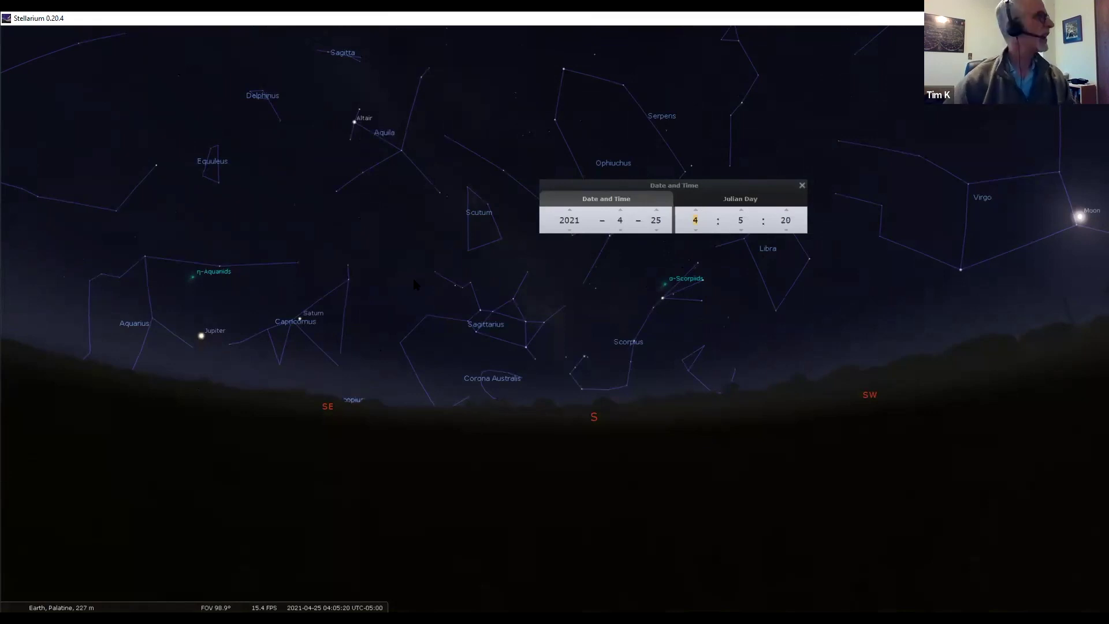
- Set the year of the simulated date to 1962
click(571, 210)
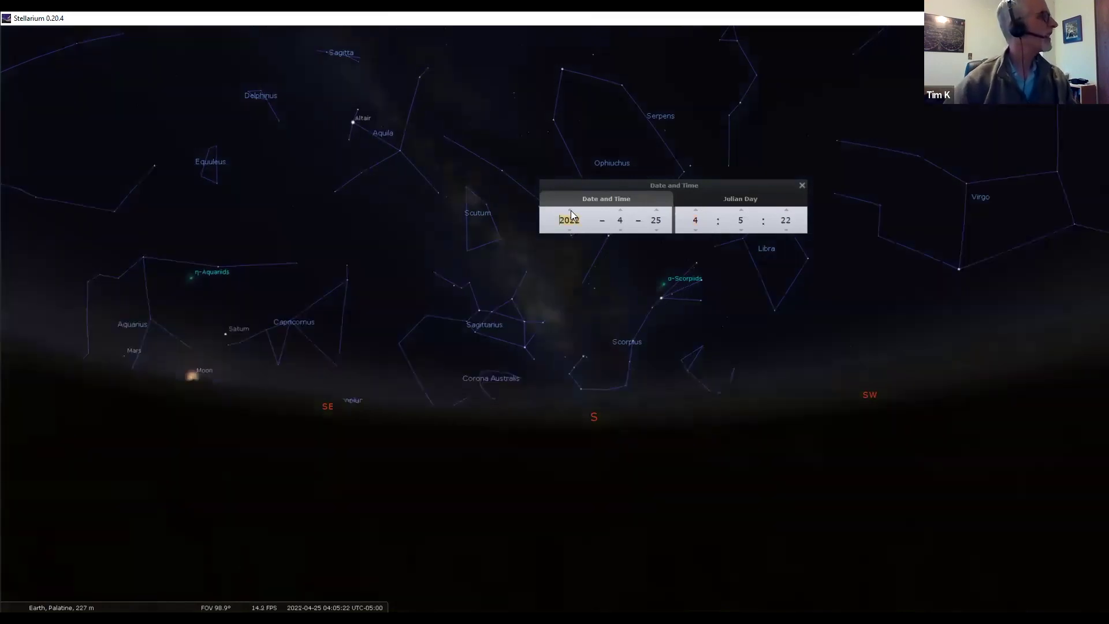
text(1)
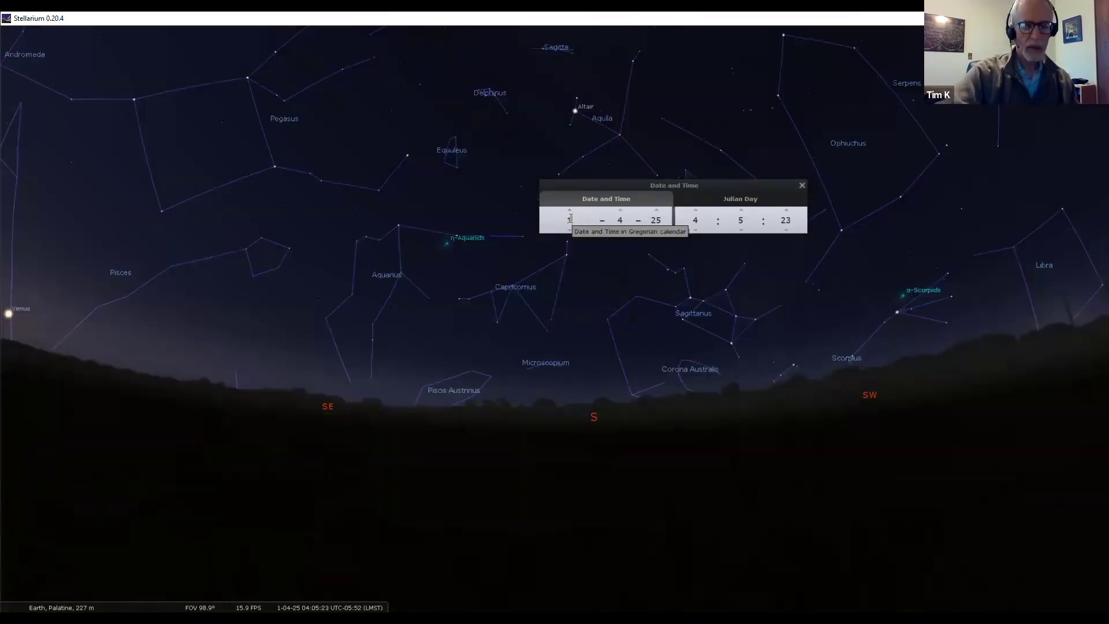
text(96)
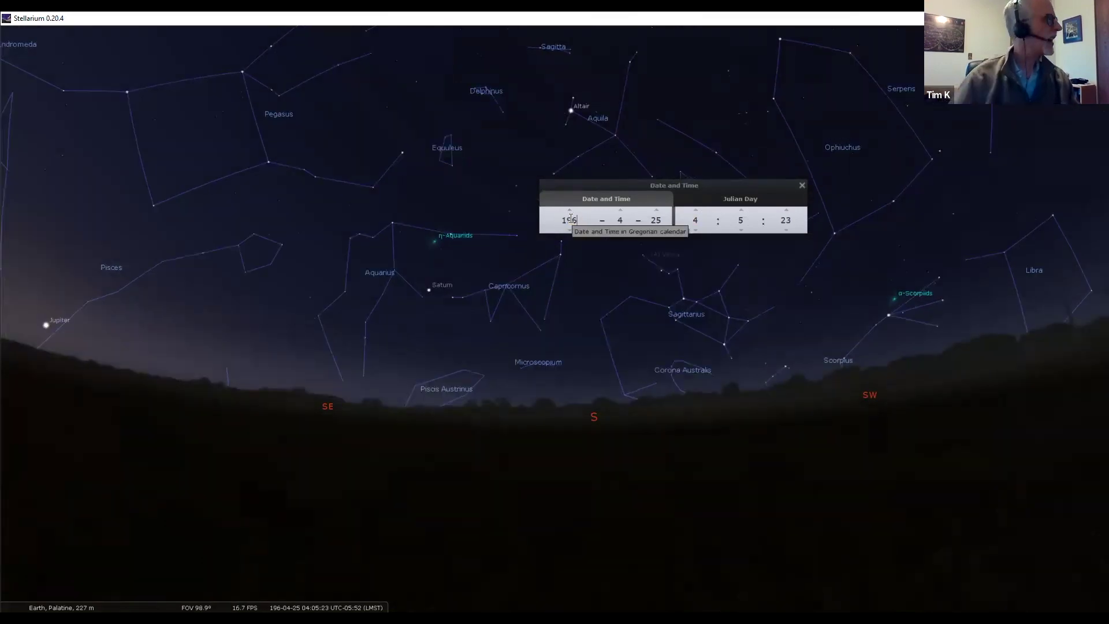
text(2)
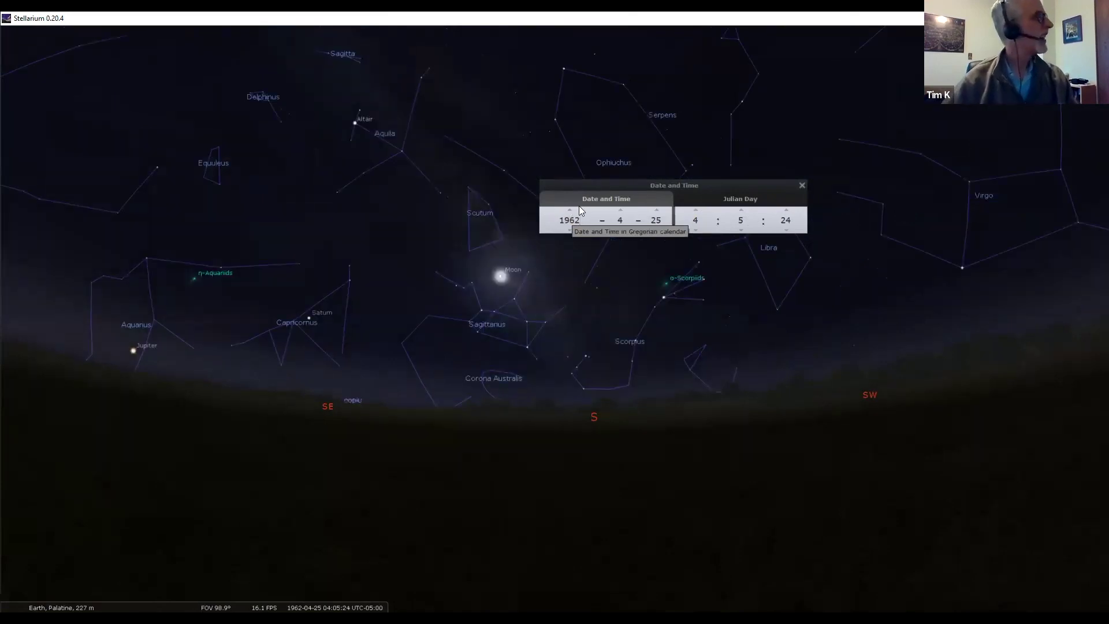
- Change the month of the simulated date to 7
click(621, 211)
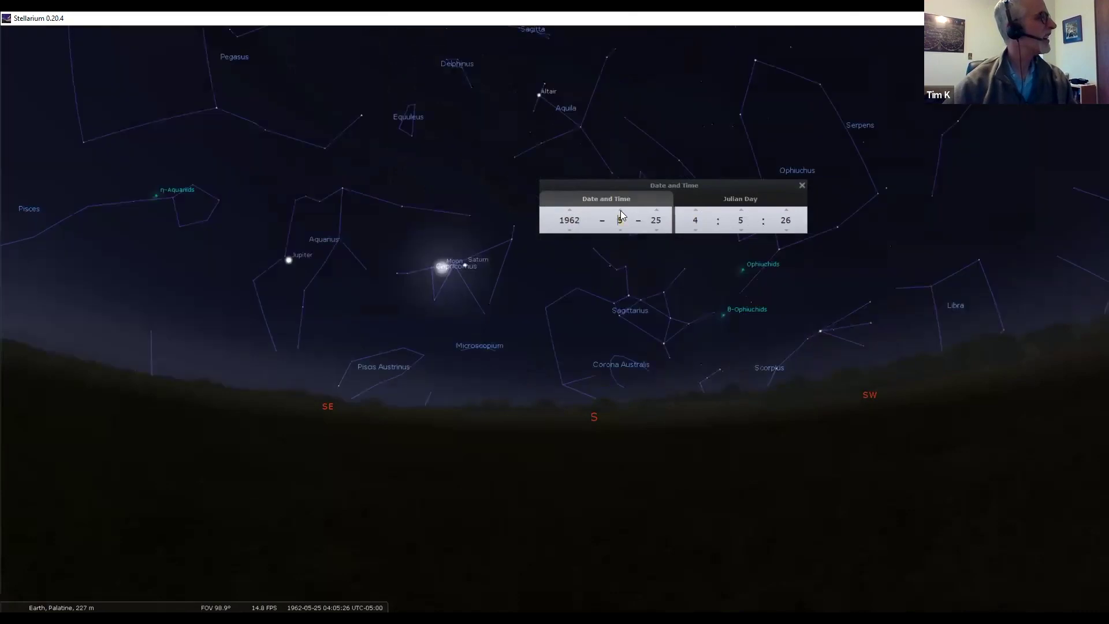
click(620, 210)
click(621, 210)
click(621, 211)
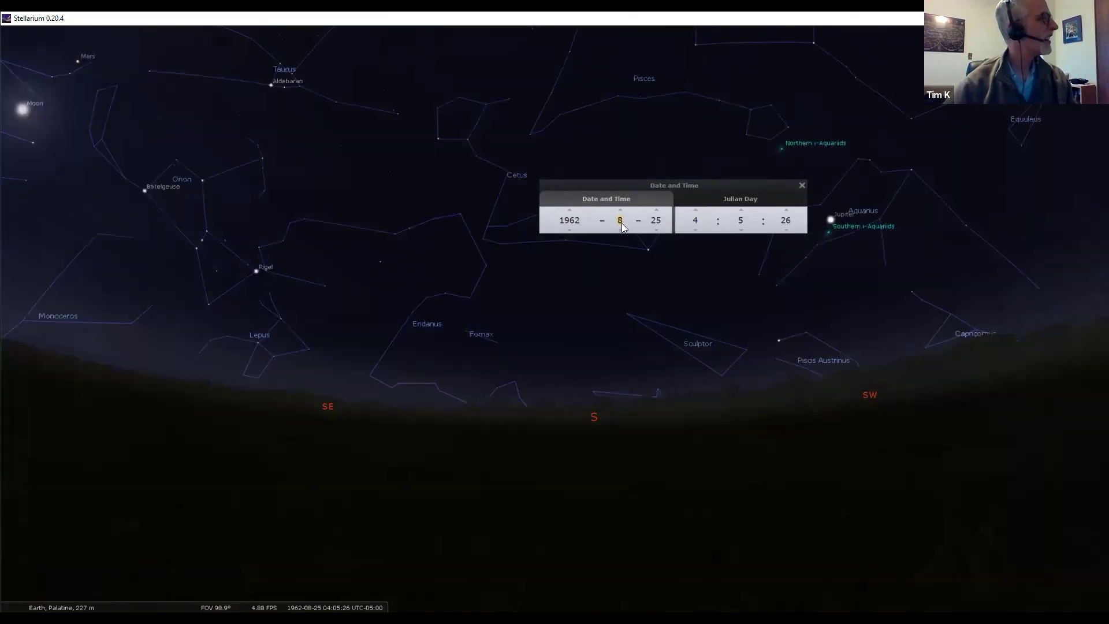
click(620, 210)
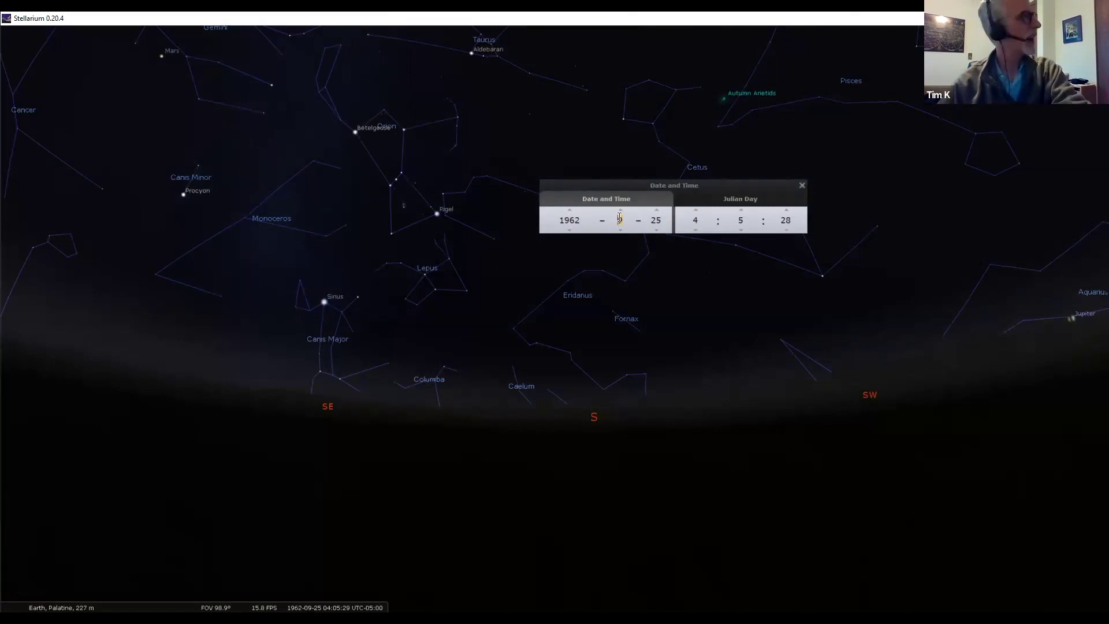
scroll(619, 218, down, 2)
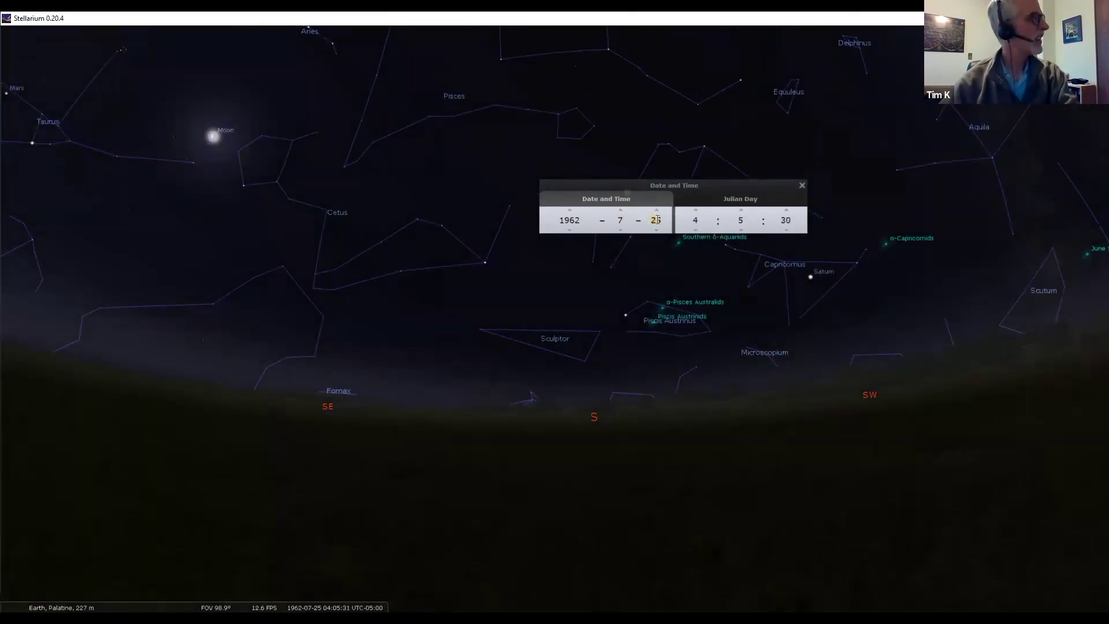
- Set the day of the simulated date to 3 and the hour to 22
text(3)
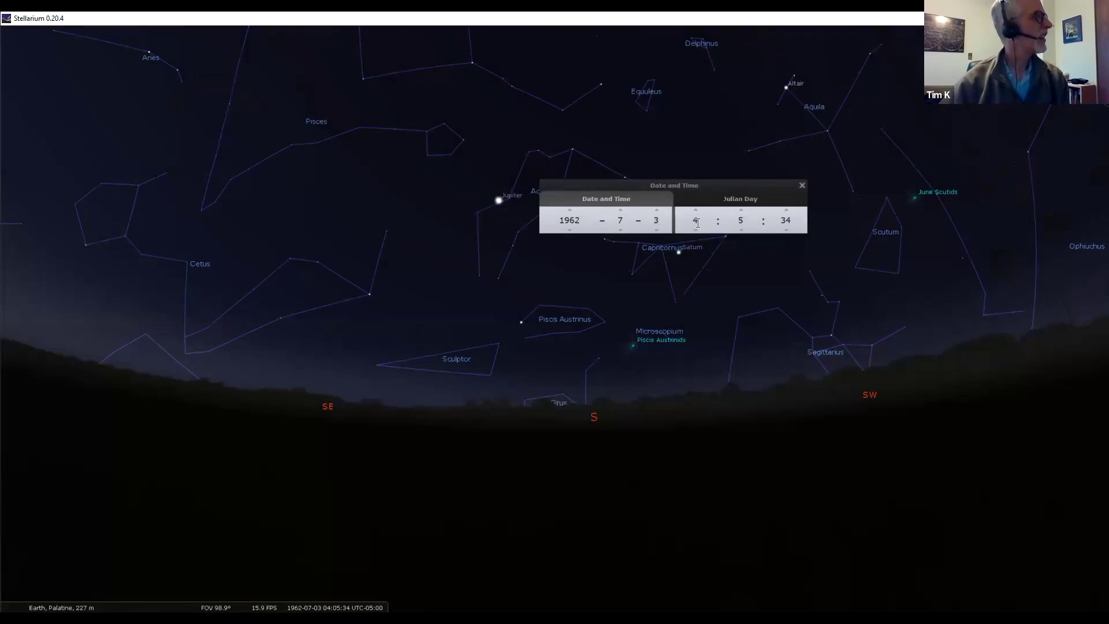
scroll(695, 227, down, 6)
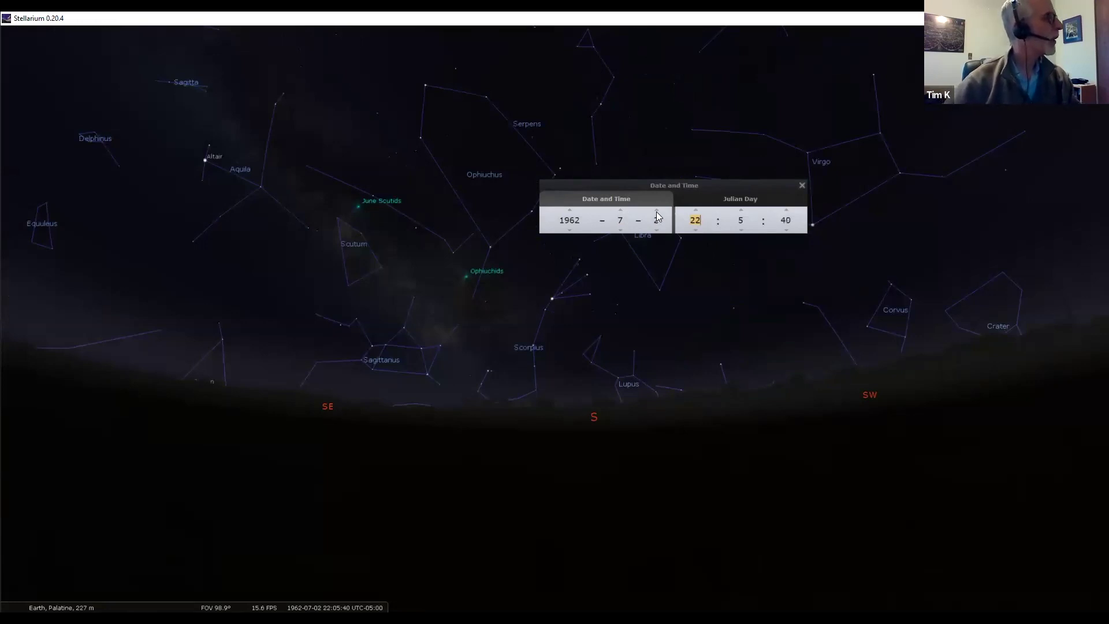
scroll(645, 230, up, 1)
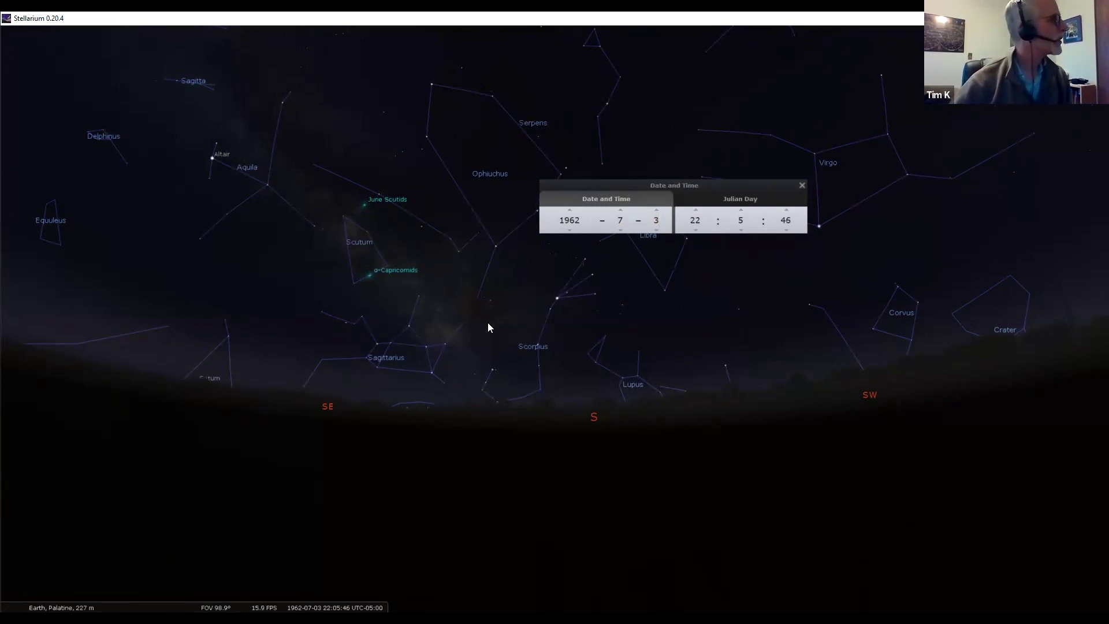
- Shift the view across the southern sky toward the southwest to examine the constellations above the horizon
drag(525, 323, 250, 305)
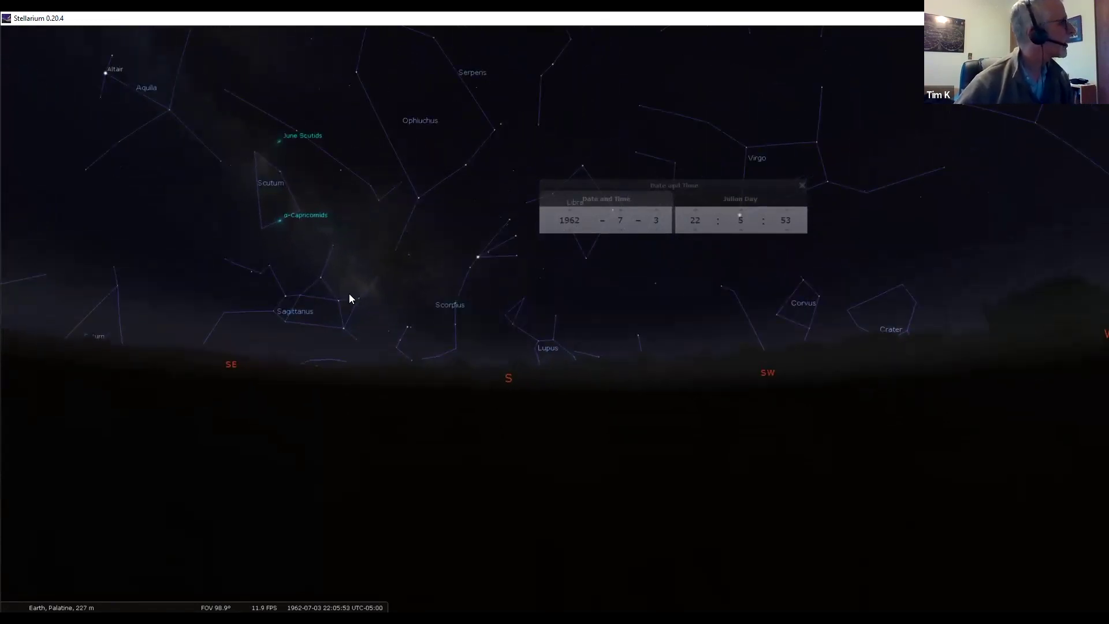
drag(420, 275, 345, 240)
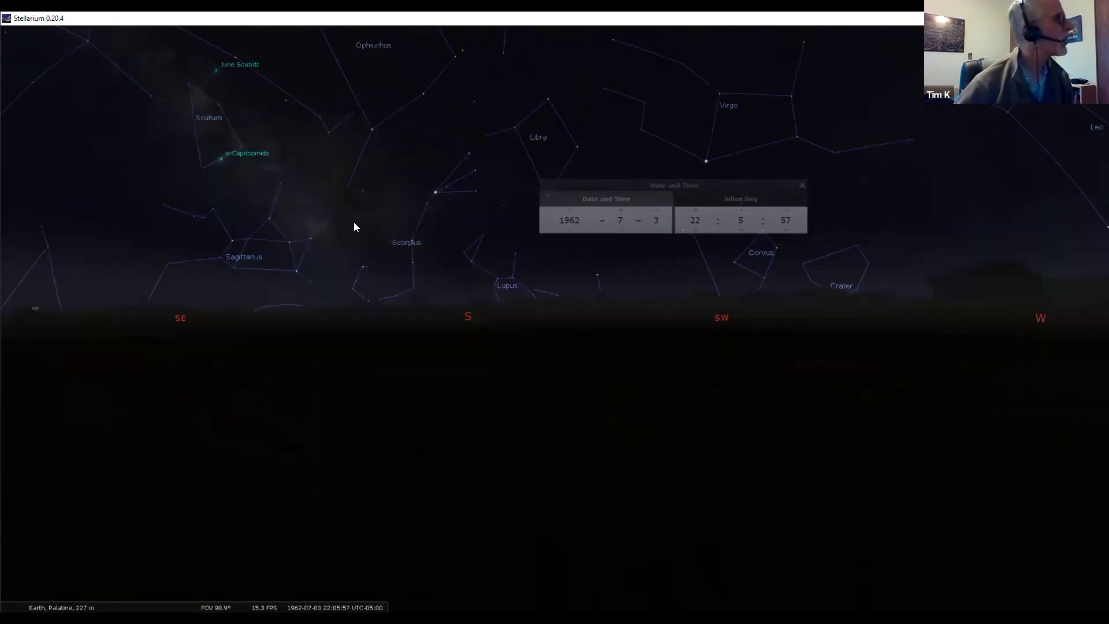
- Advance the simulated time by two hours to hour 0 on July 4, 1962
drag(312, 186, 210, 178)
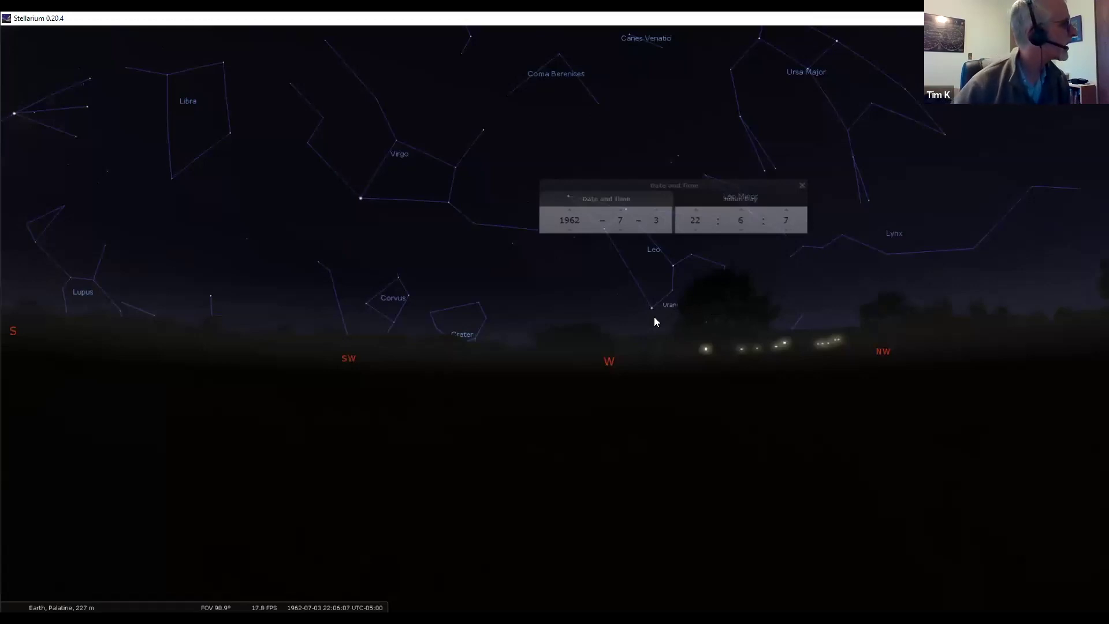
drag(470, 282, 567, 269)
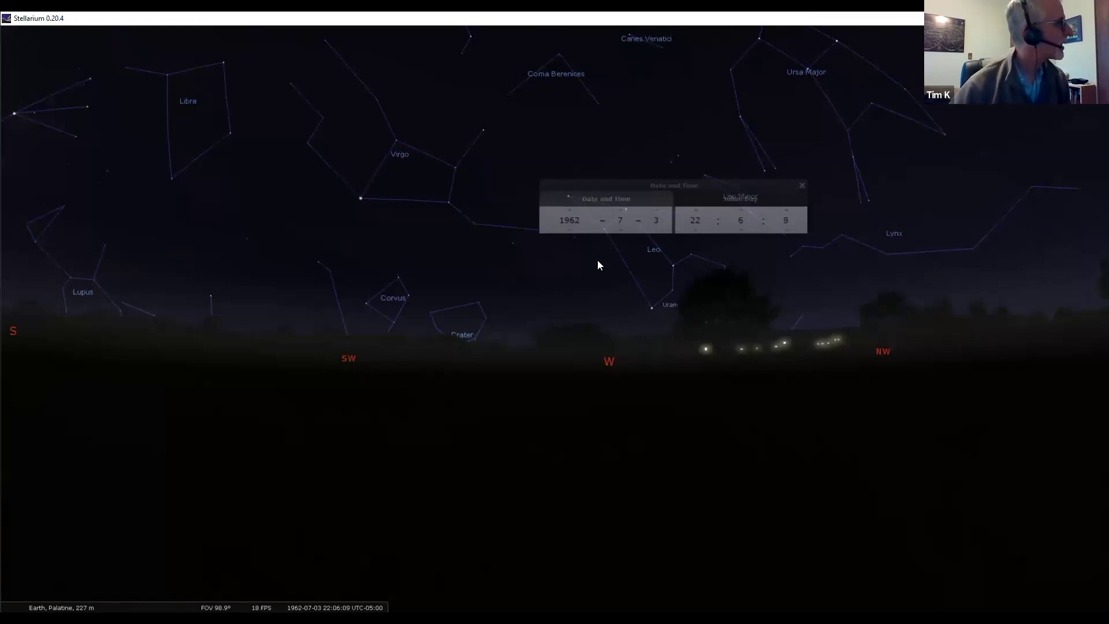
drag(362, 186, 374, 168)
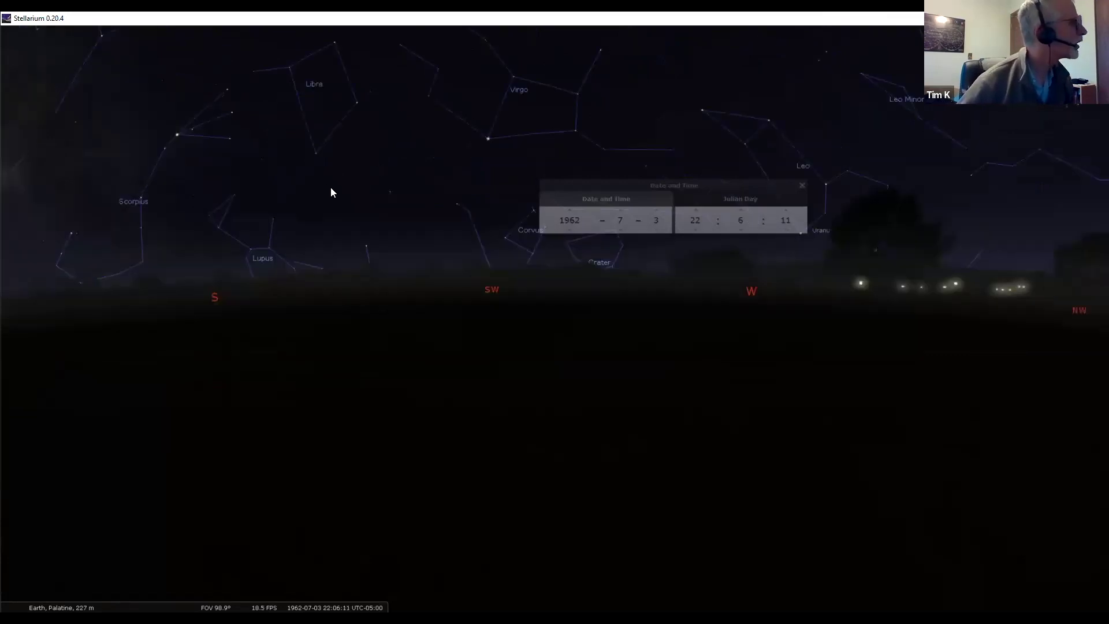
drag(337, 216, 365, 149)
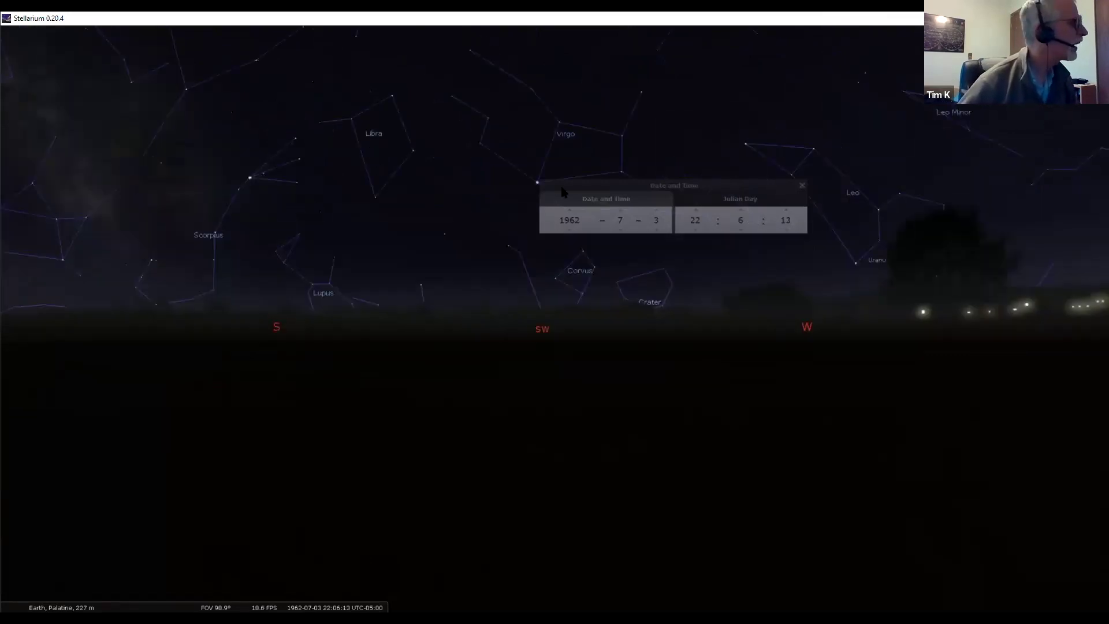
click(696, 209)
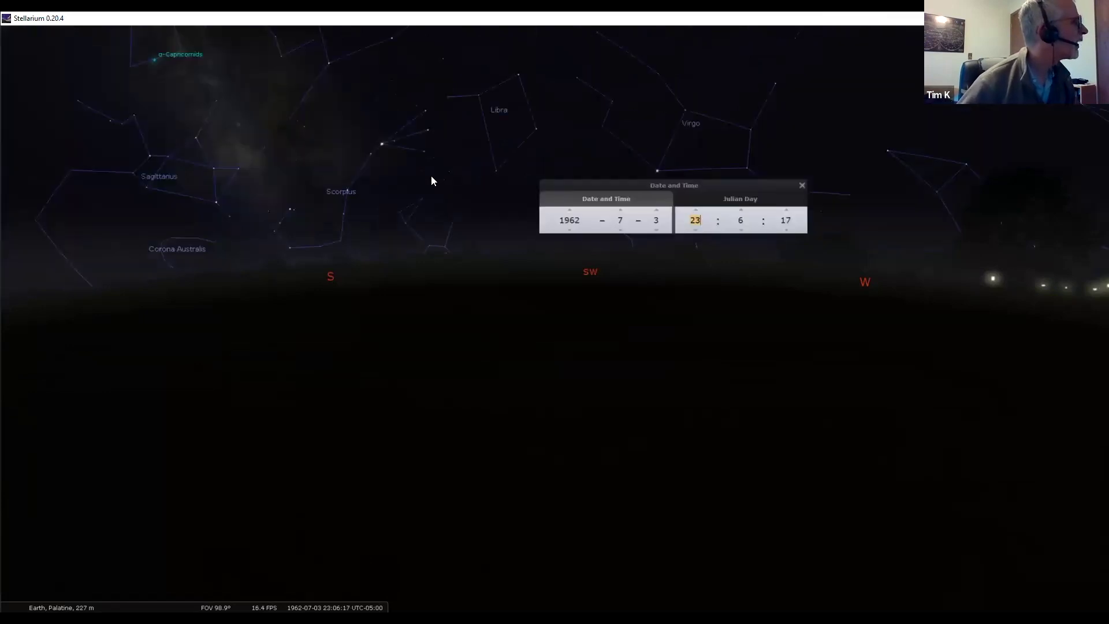
key(Up)
- Examine the midnight constellations from the southeast around to the northwest horizon and close the date and time window
mouse_move(284, 150)
mouse_down()
mouse_move(328, 158)
mouse_move(356, 139)
mouse_move(485, 126)
mouse_up()
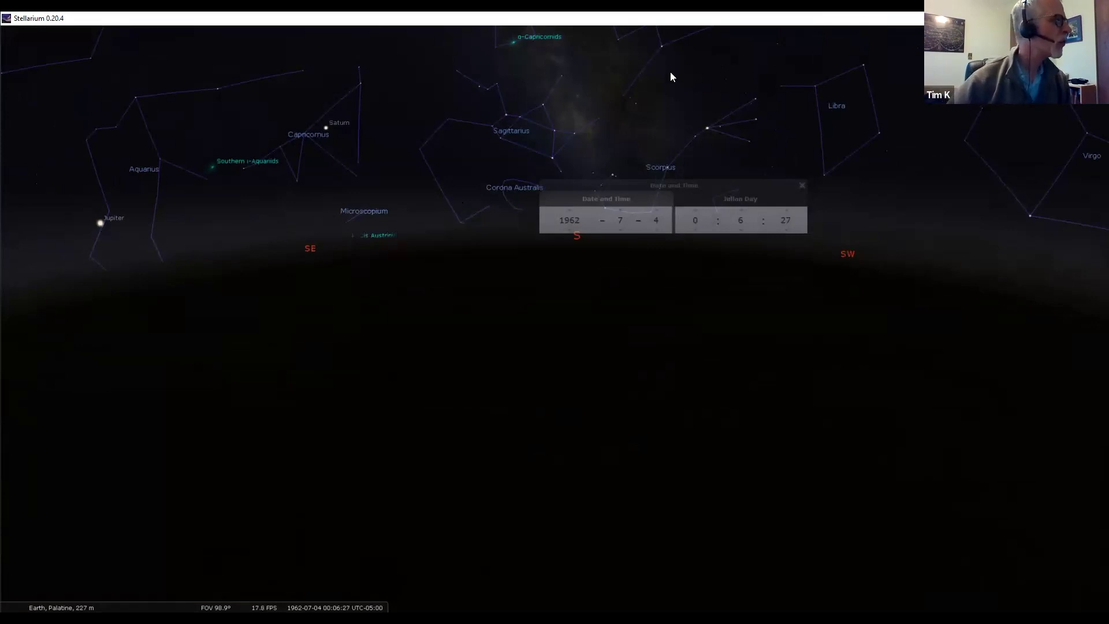
key(Right)
key(Right)
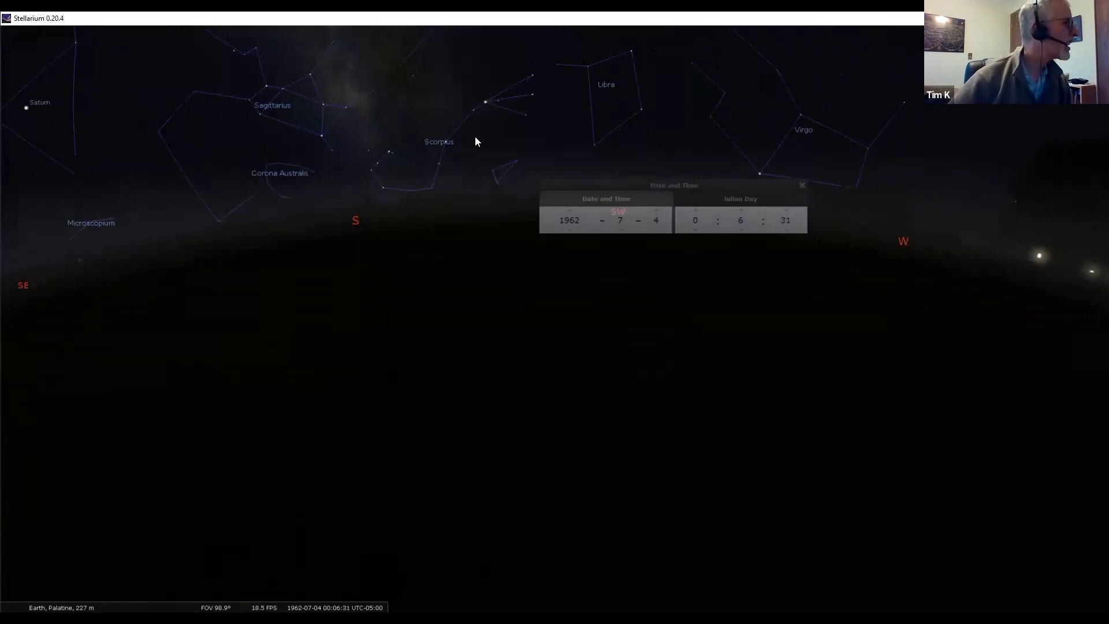
key(Right)
key(Right)
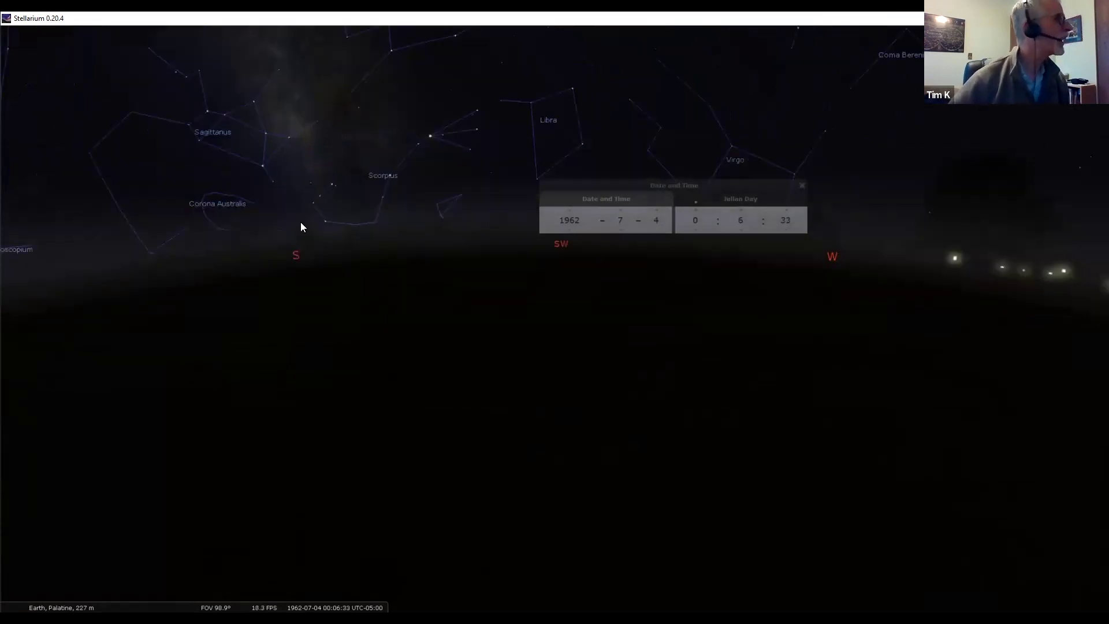
key(Right)
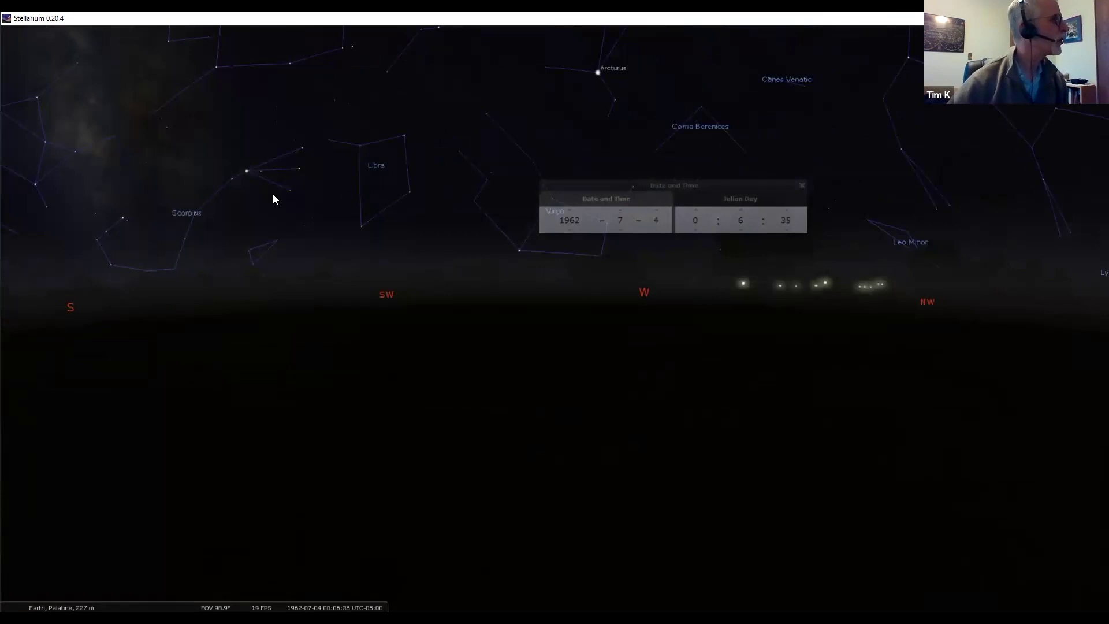
key(Right)
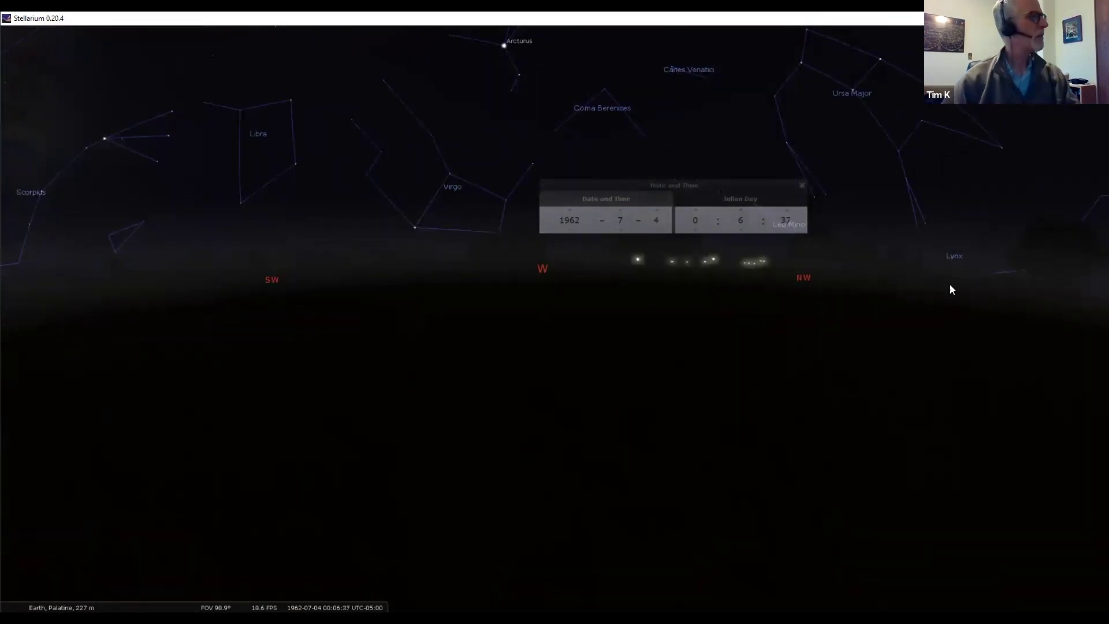
click(802, 185)
- Change the observing location to Carbondale, United States of America, by searching the location list for "carbon"
mouse_move(5, 444)
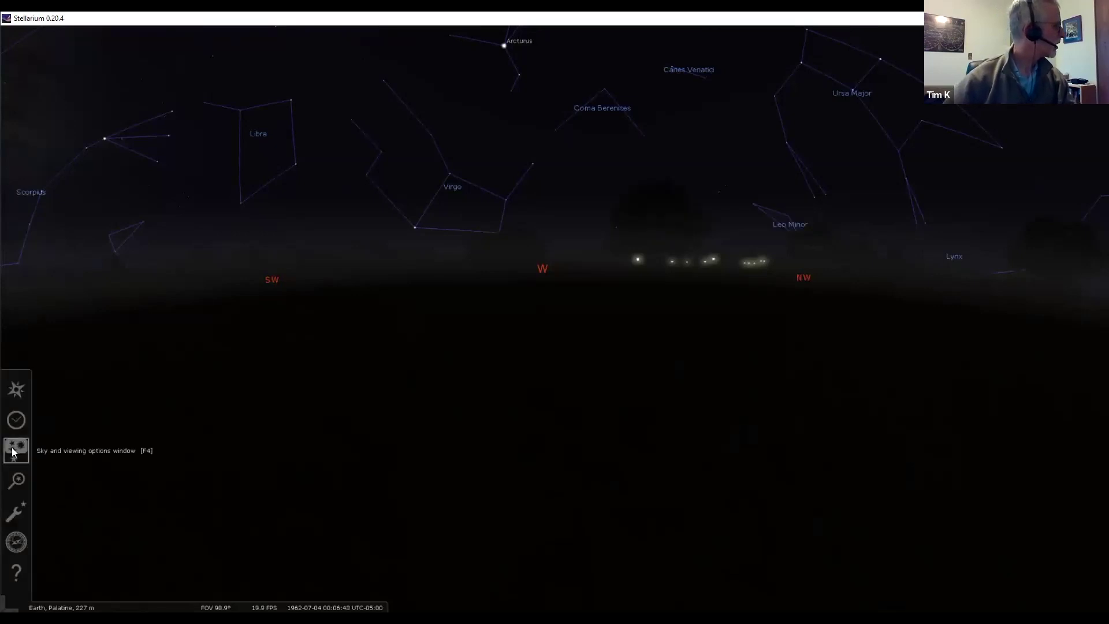
click(14, 395)
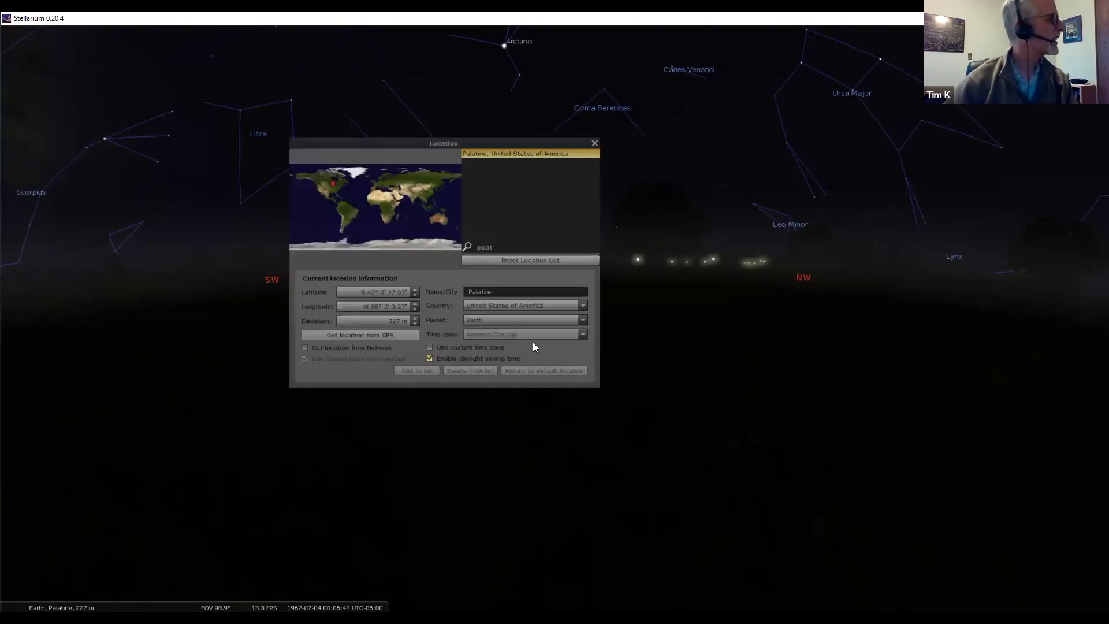
double_click(508, 290)
text(carbondale)
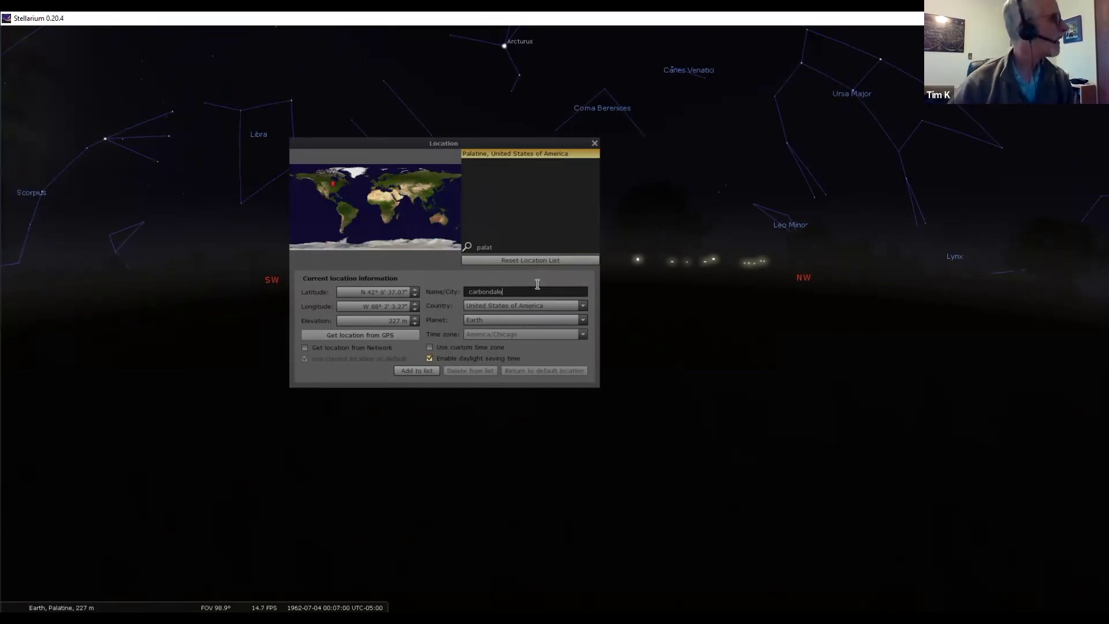
double_click(497, 244)
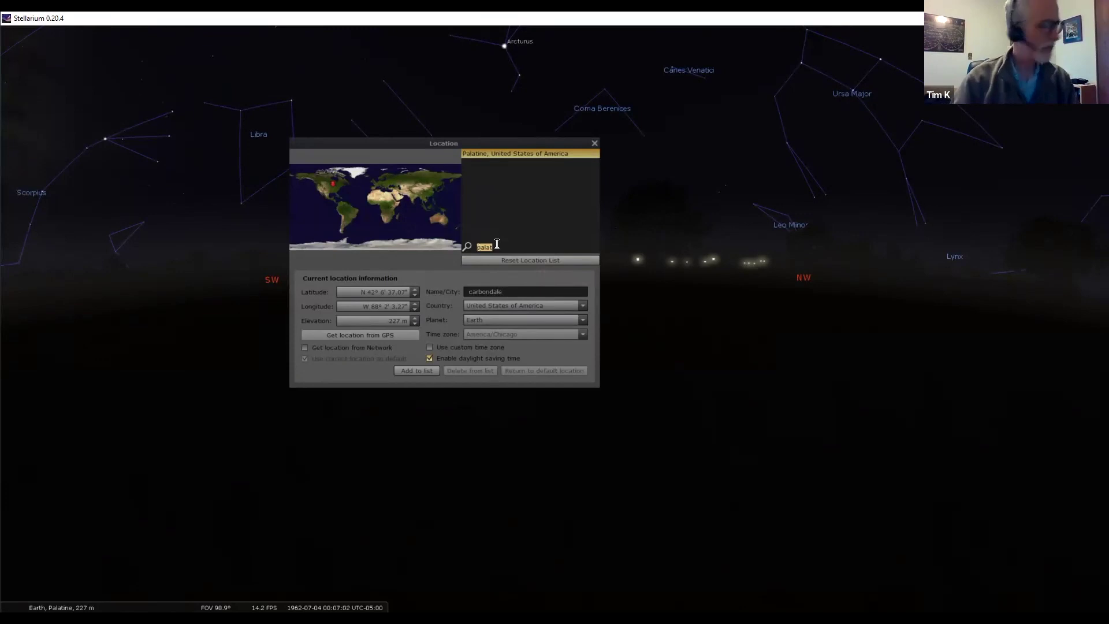
text(carbon)
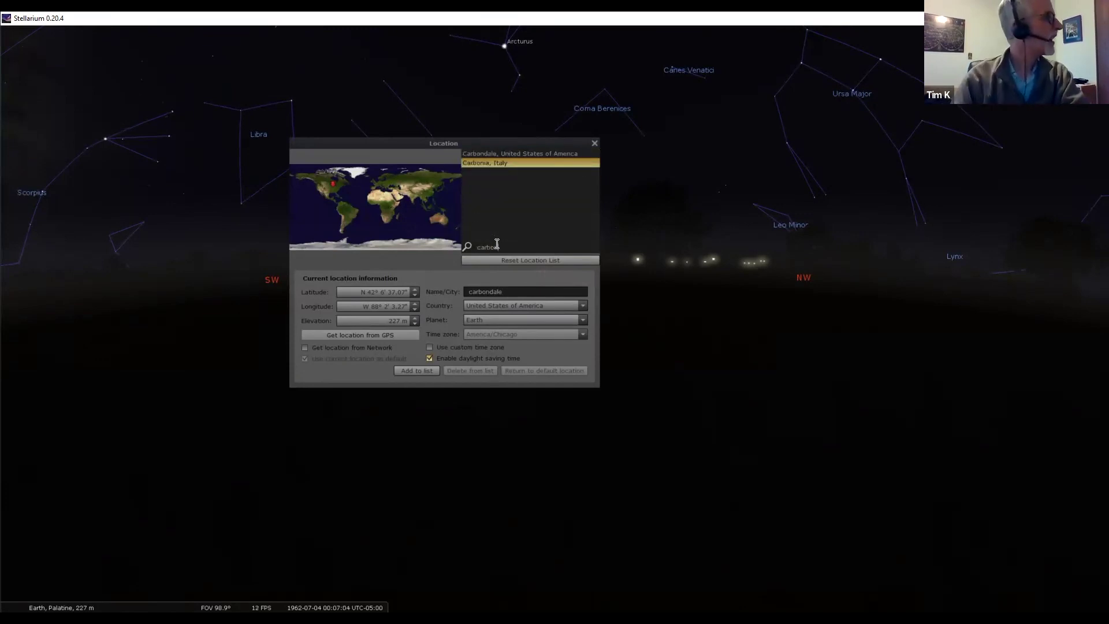
click(533, 154)
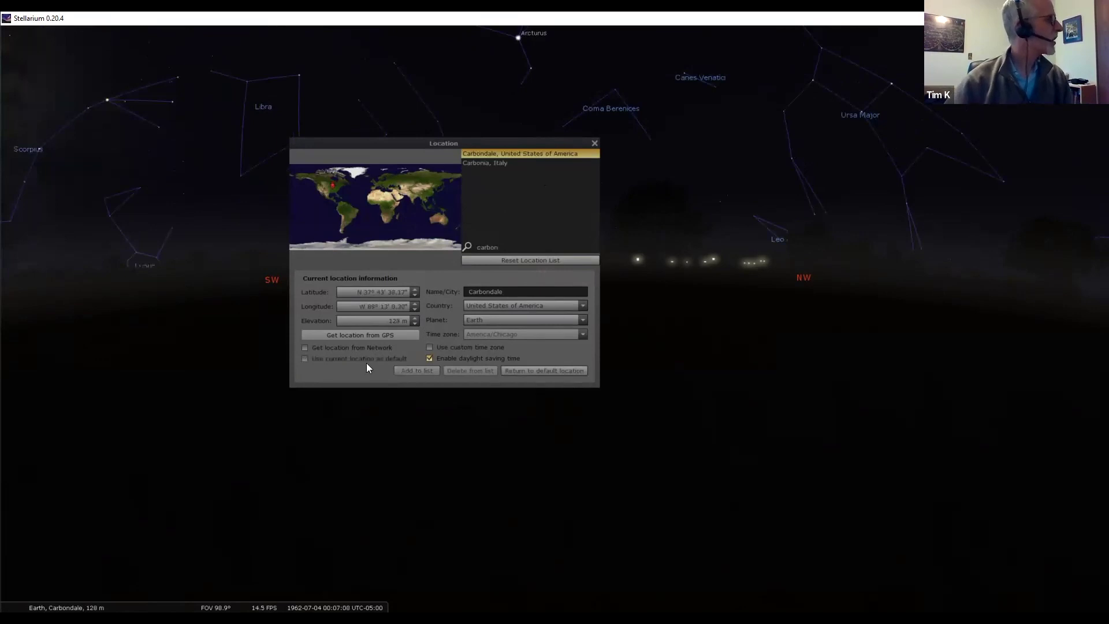
click(595, 143)
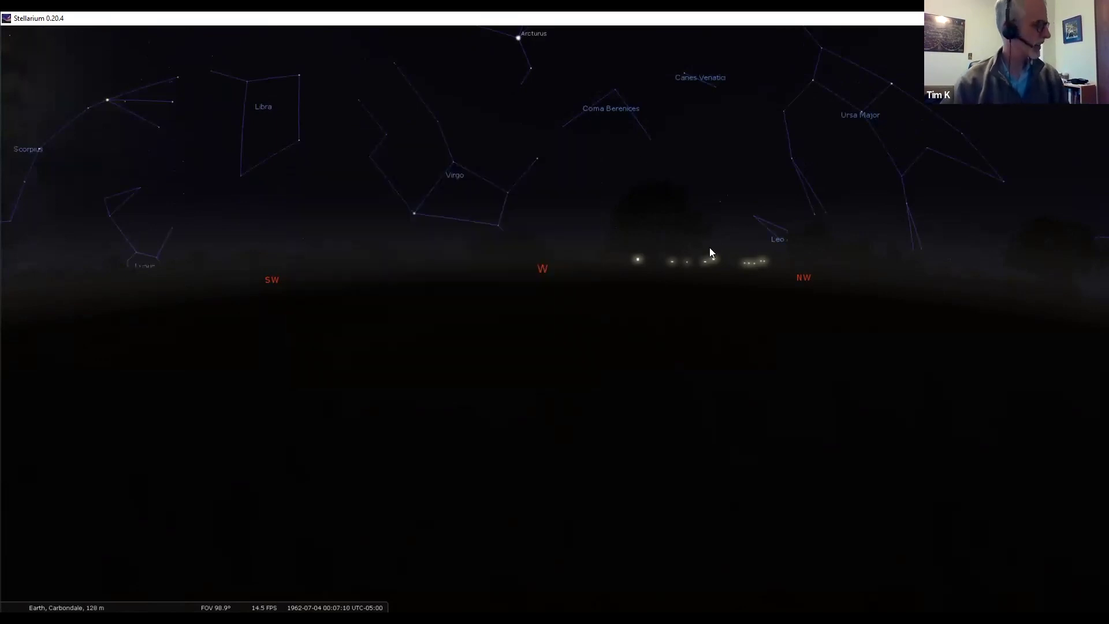
- Set the simulated date to August 21, 2017
mouse_move(2, 455)
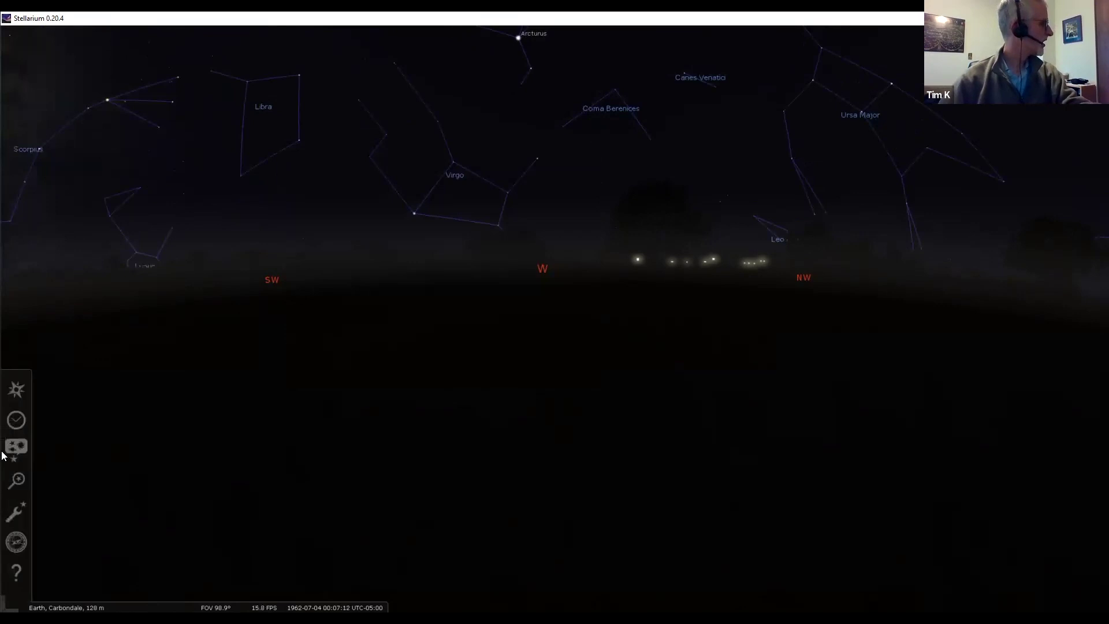
click(16, 420)
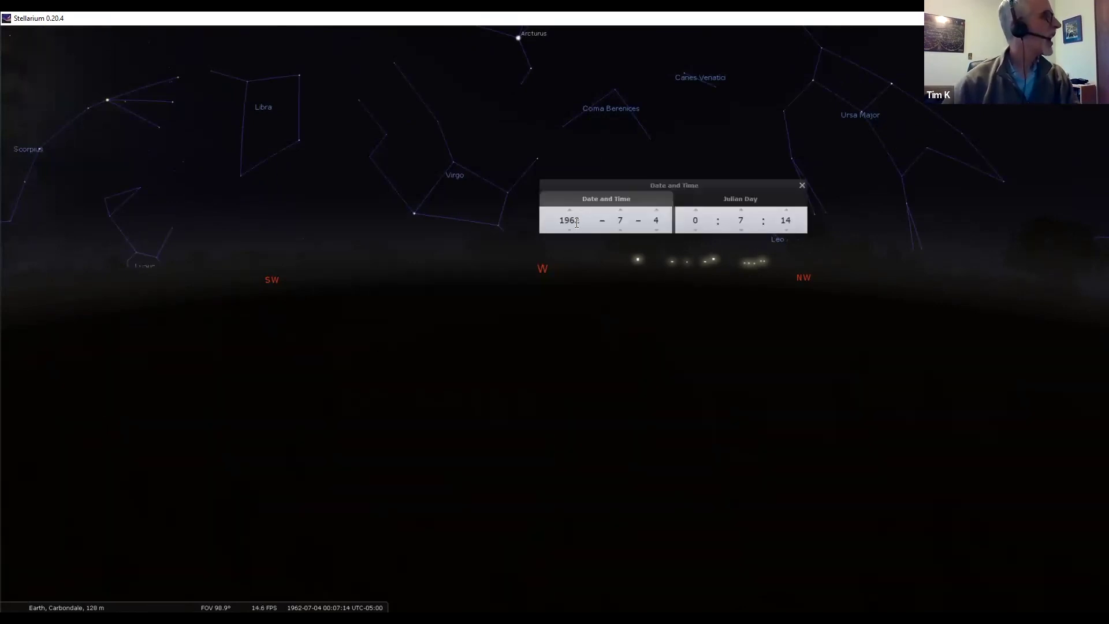
double_click(569, 220)
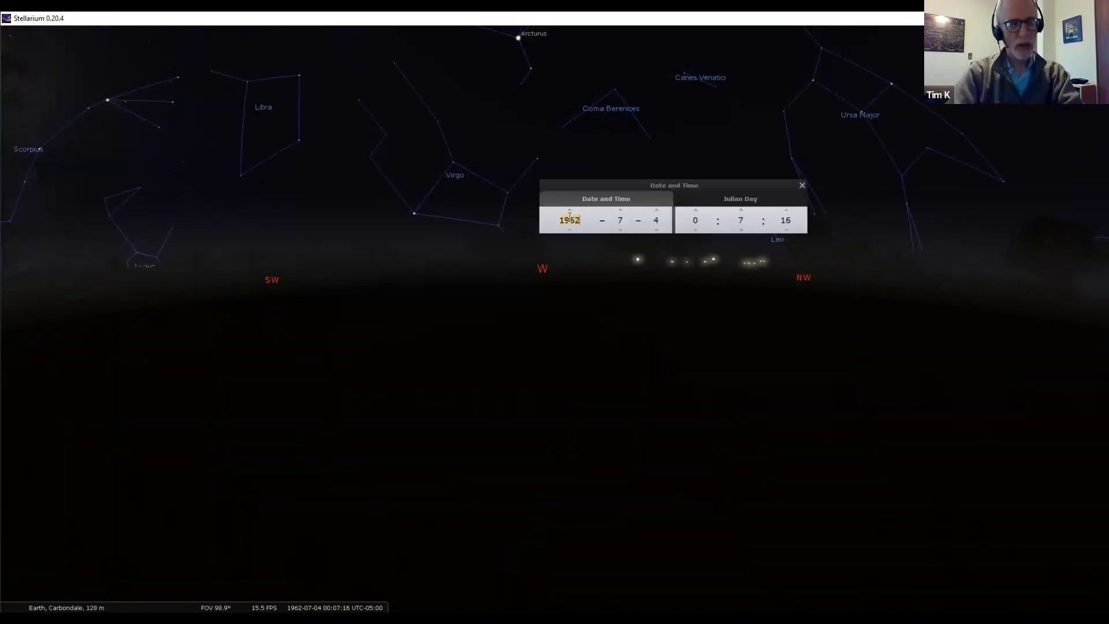
text(2017)
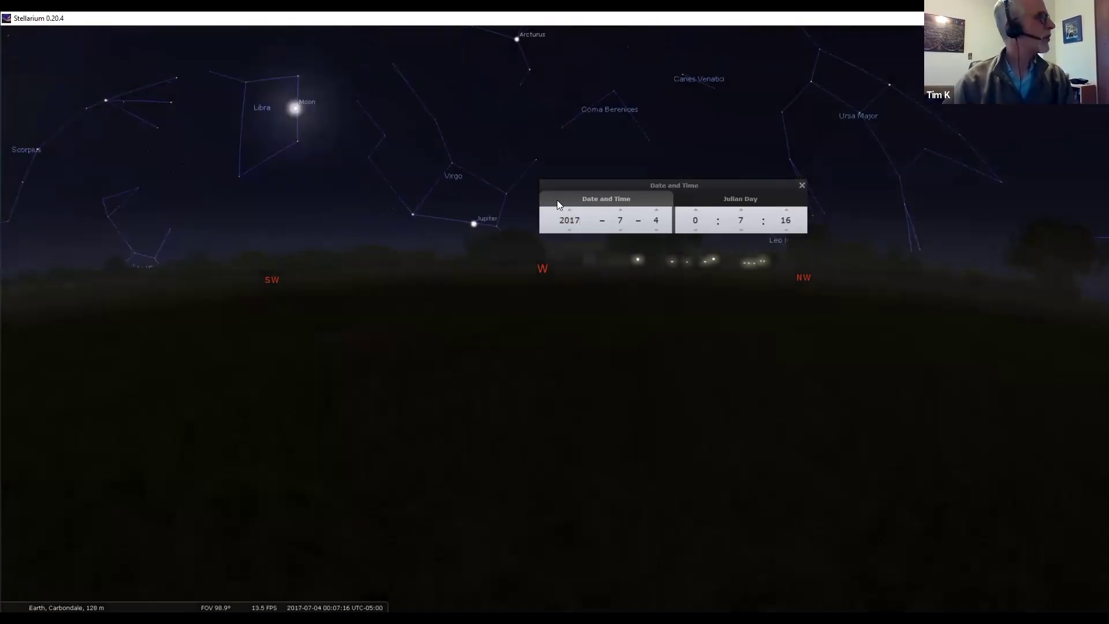
click(619, 210)
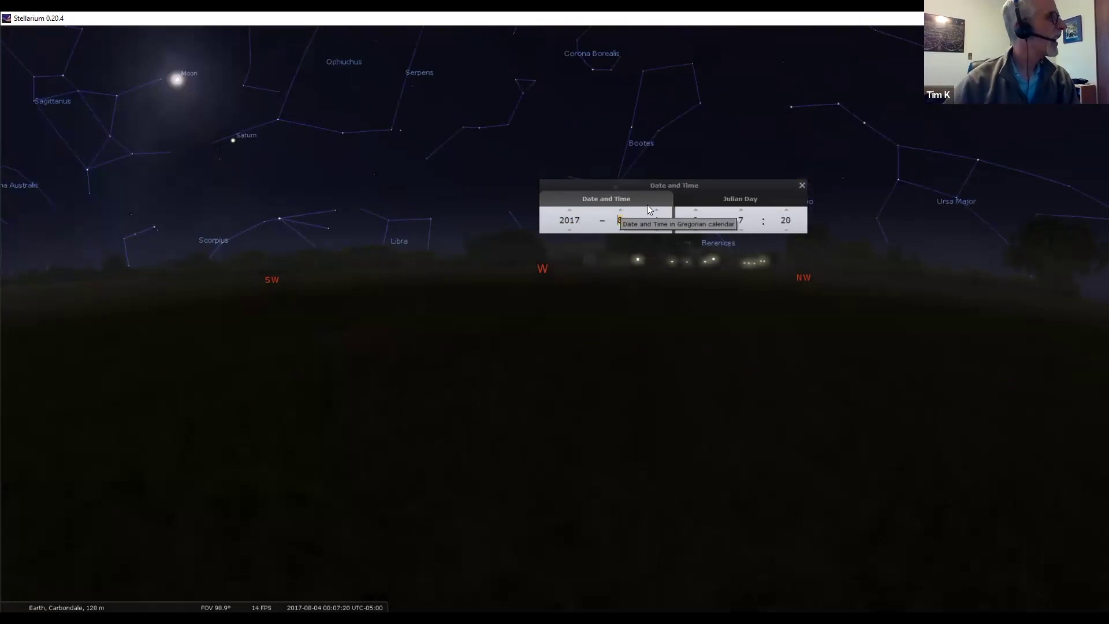
double_click(657, 220)
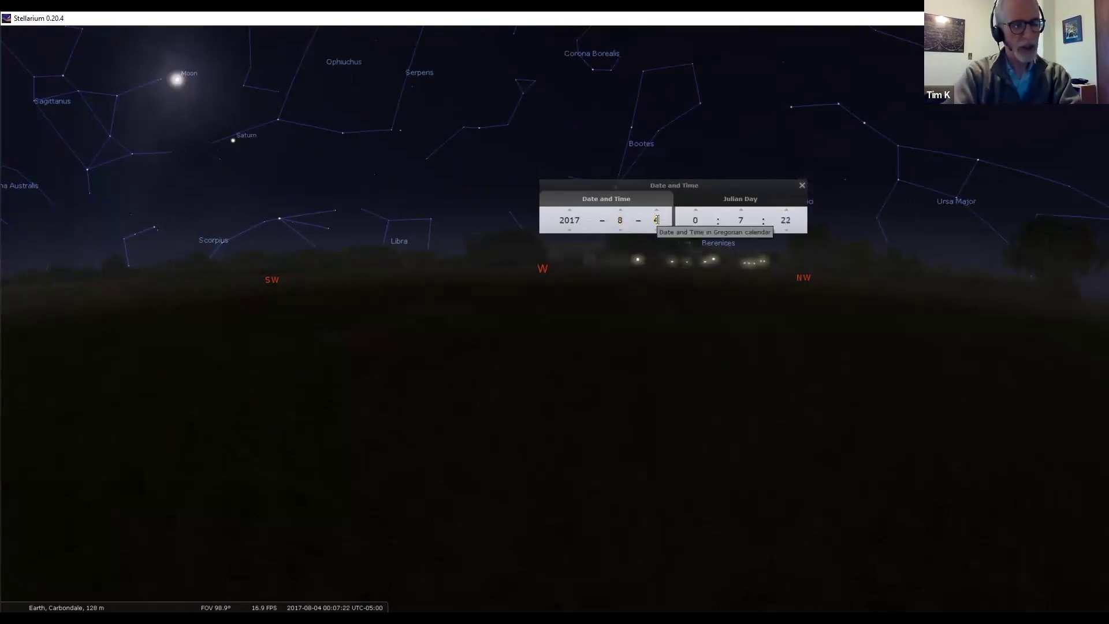
text(21)
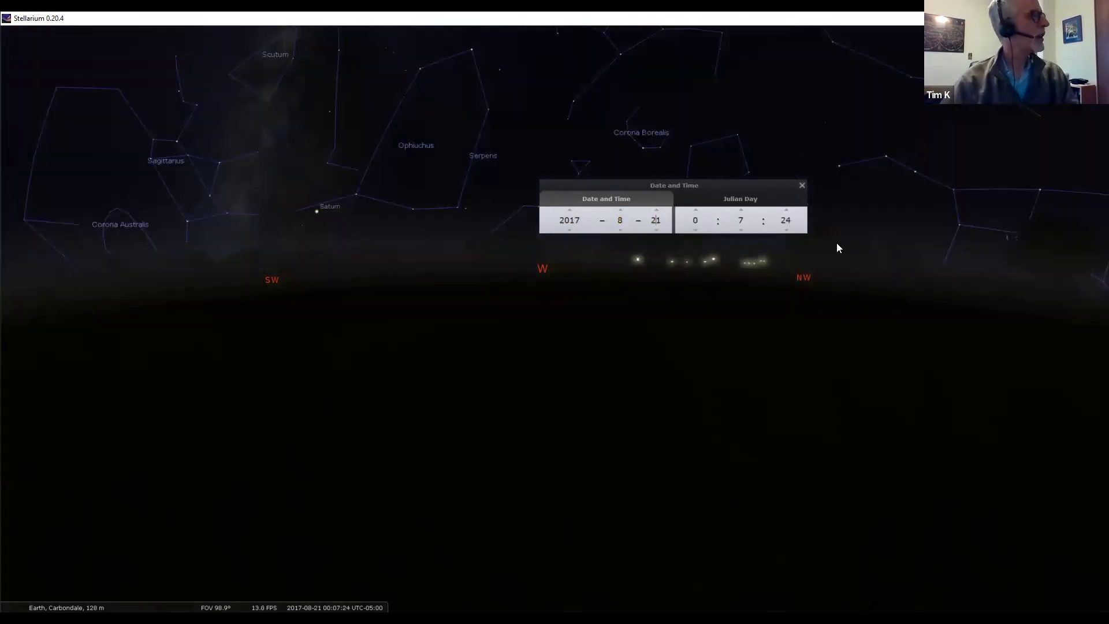
- Set the hour of the simulated time to 13
double_click(703, 220)
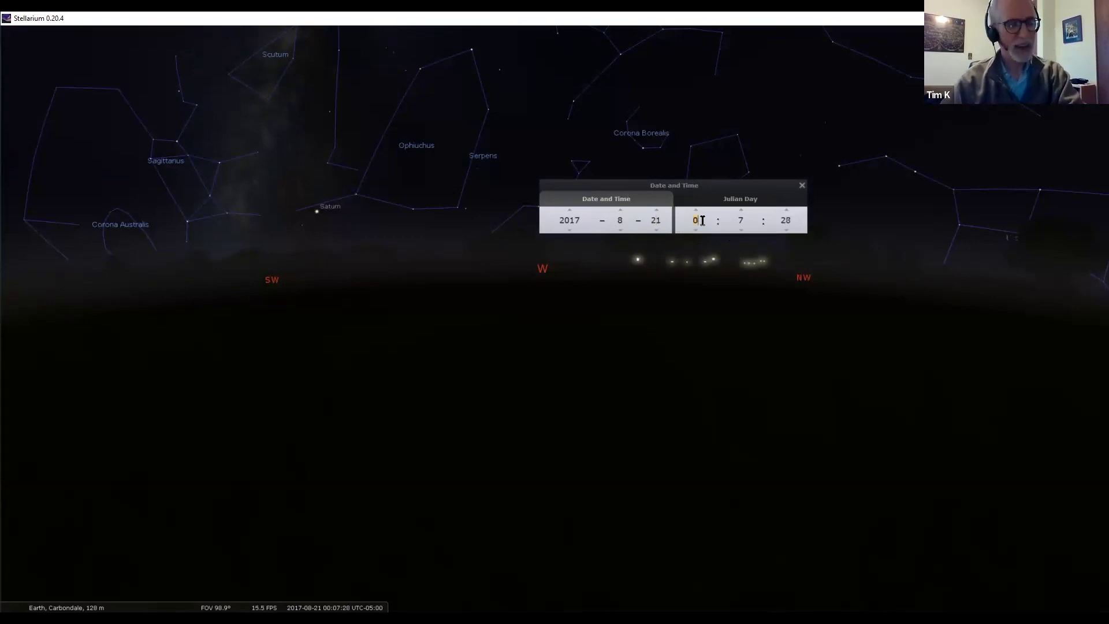
text(12)
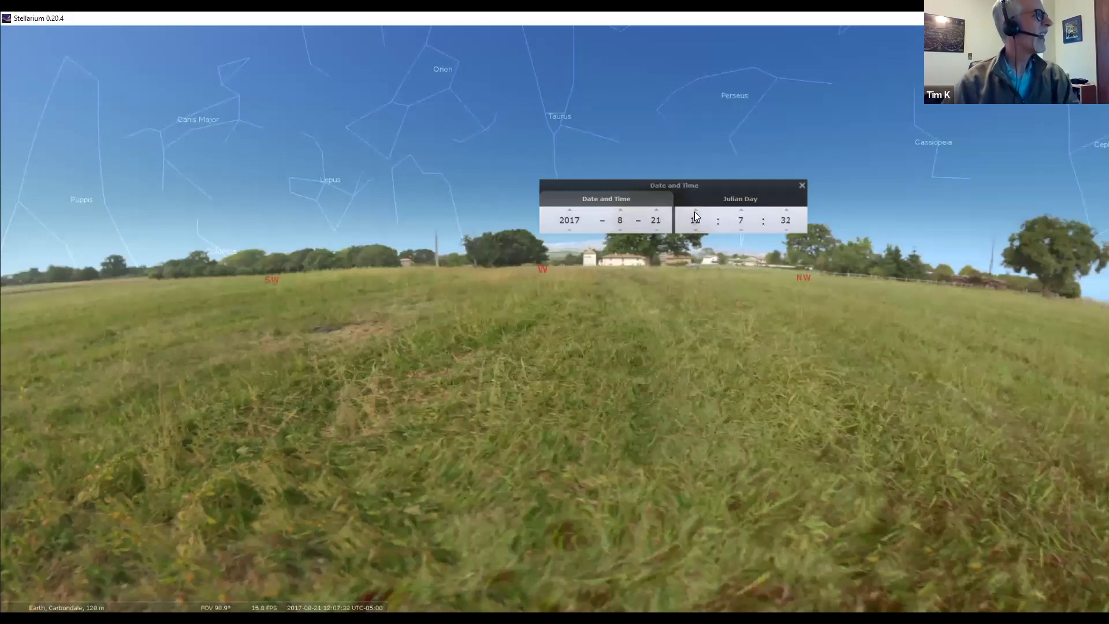
click(695, 210)
- Advance the simulated time minute by minute to about 13:20 while following the solar eclipse up close
drag(580, 282, 873, 373)
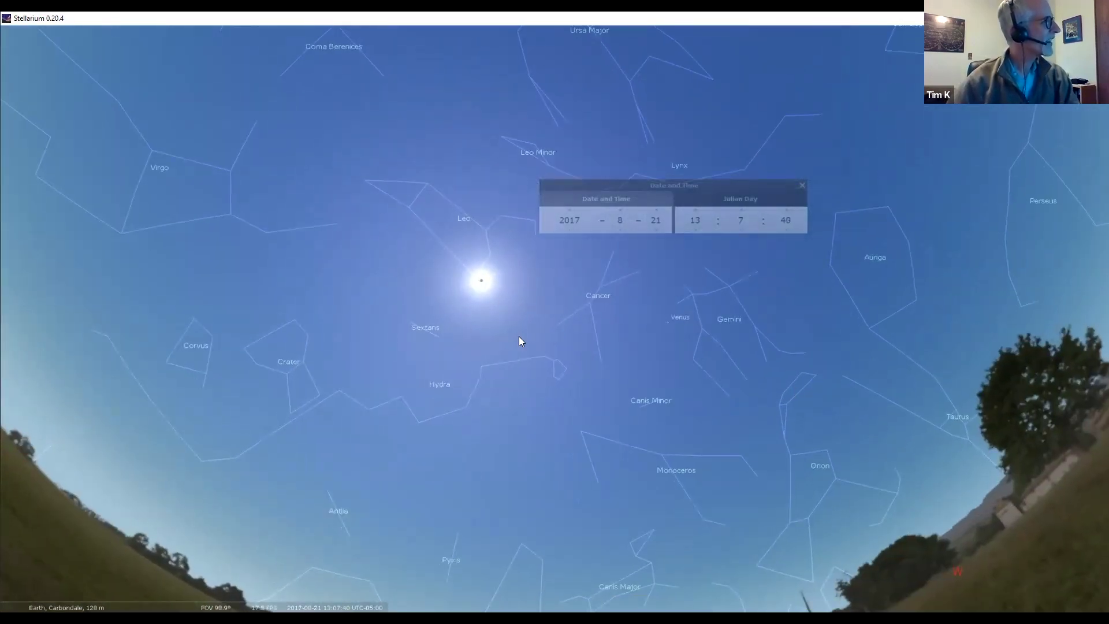
scroll(516, 332, down, 3)
scroll(516, 333, up, 8)
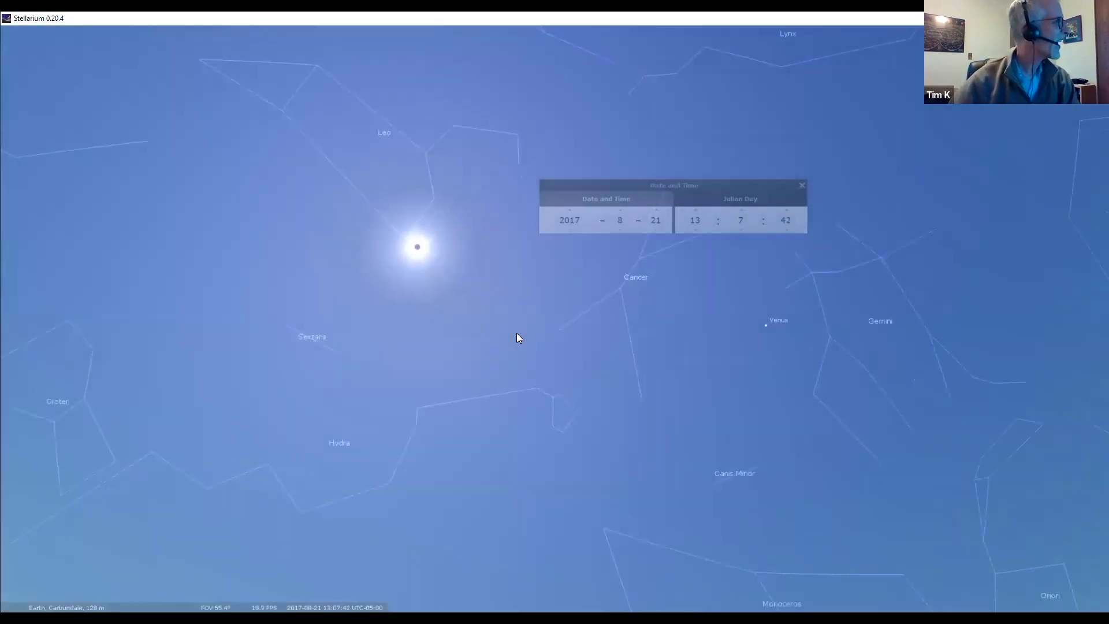
drag(328, 325, 453, 351)
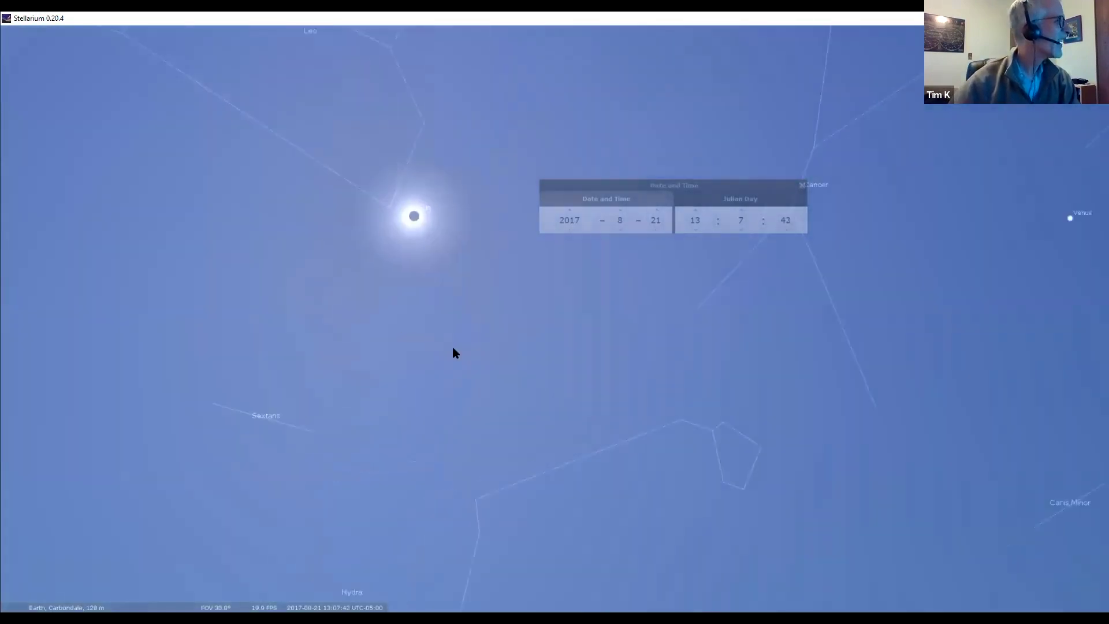
click(740, 209)
click(740, 208)
click(741, 209)
click(741, 209)
click(740, 209)
click(741, 209)
click(740, 208)
click(741, 209)
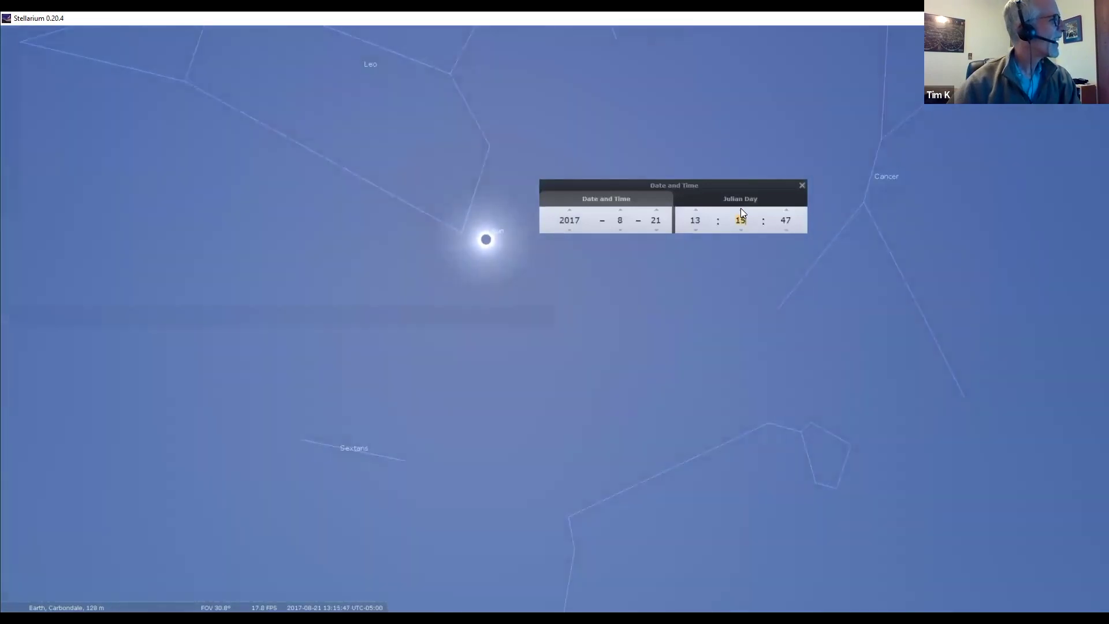
click(741, 208)
click(741, 208)
click(741, 209)
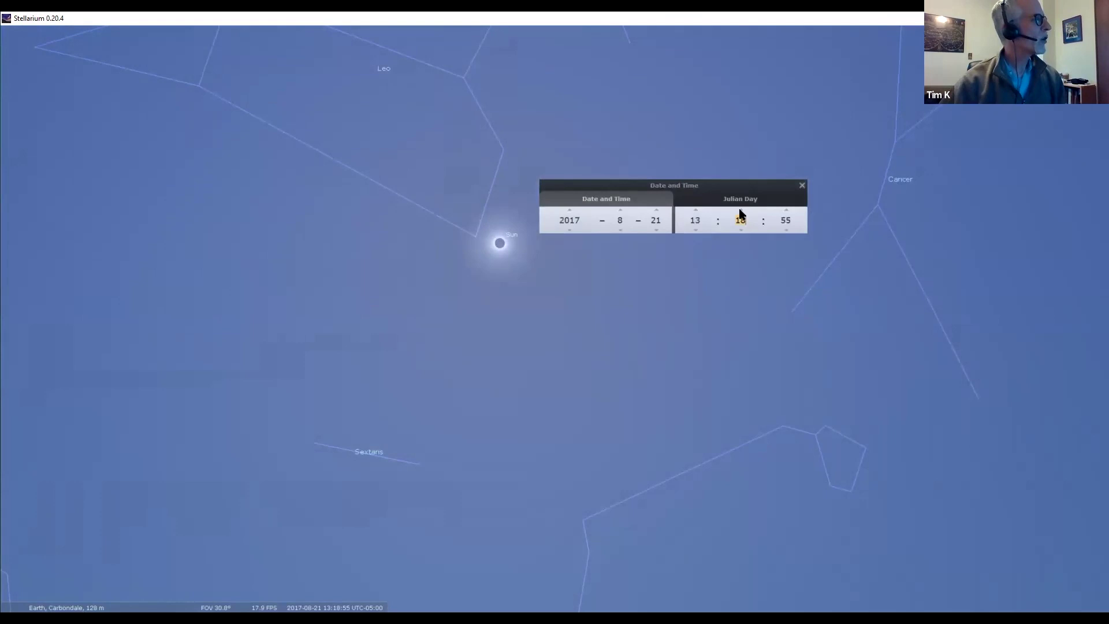
click(740, 209)
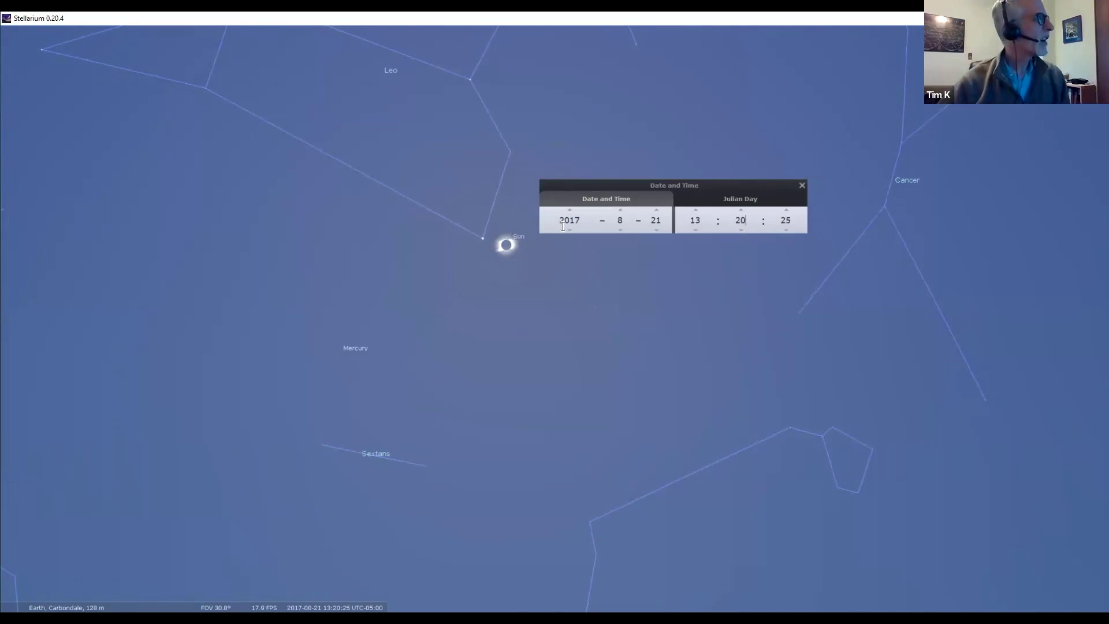
- Set the year of the simulated date to 2024 and the month to 4
click(570, 210)
click(569, 210)
click(570, 210)
click(570, 210)
click(569, 210)
click(569, 210)
click(570, 210)
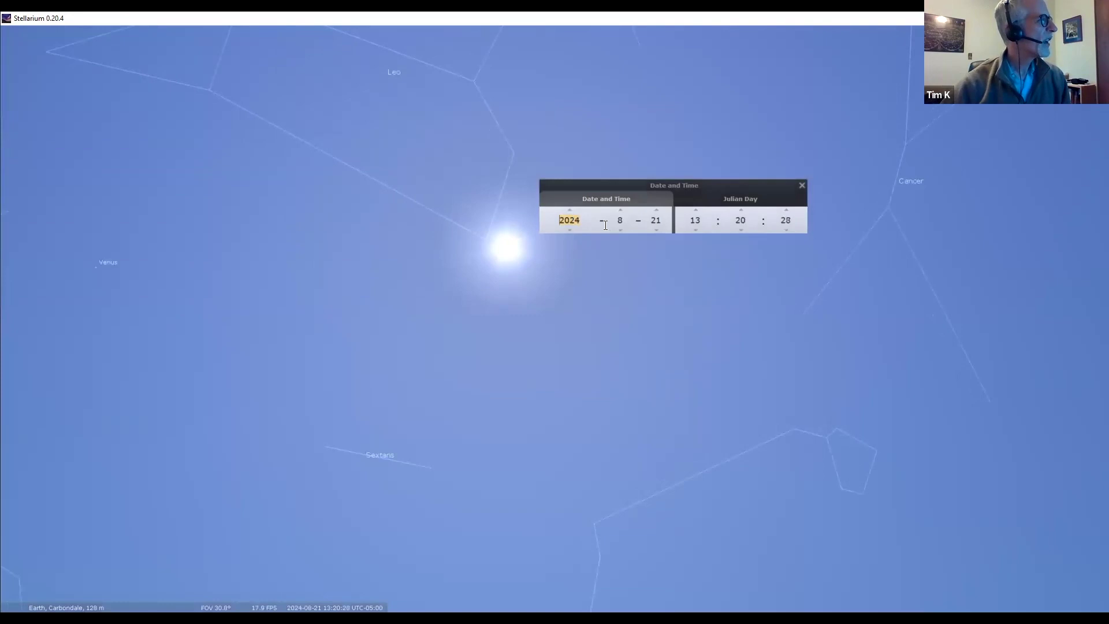
scroll(617, 226, down, 3)
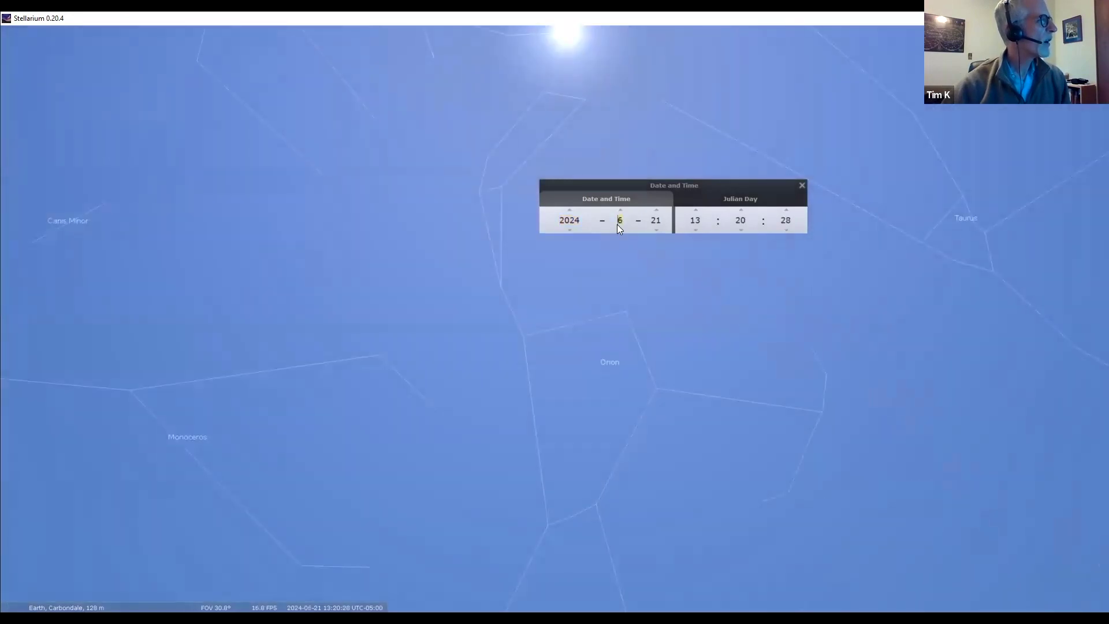
scroll(619, 232, down, 1)
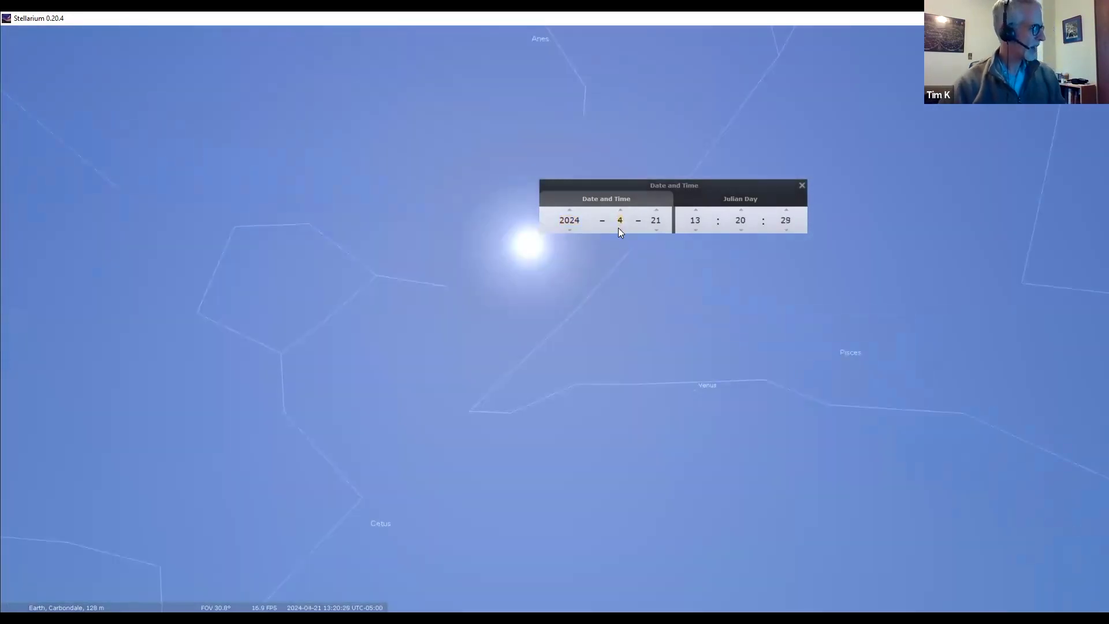
- Set the day of the simulated date to 8, for April 8, 2024
scroll(656, 227, down, 3)
scroll(656, 228, down, 11)
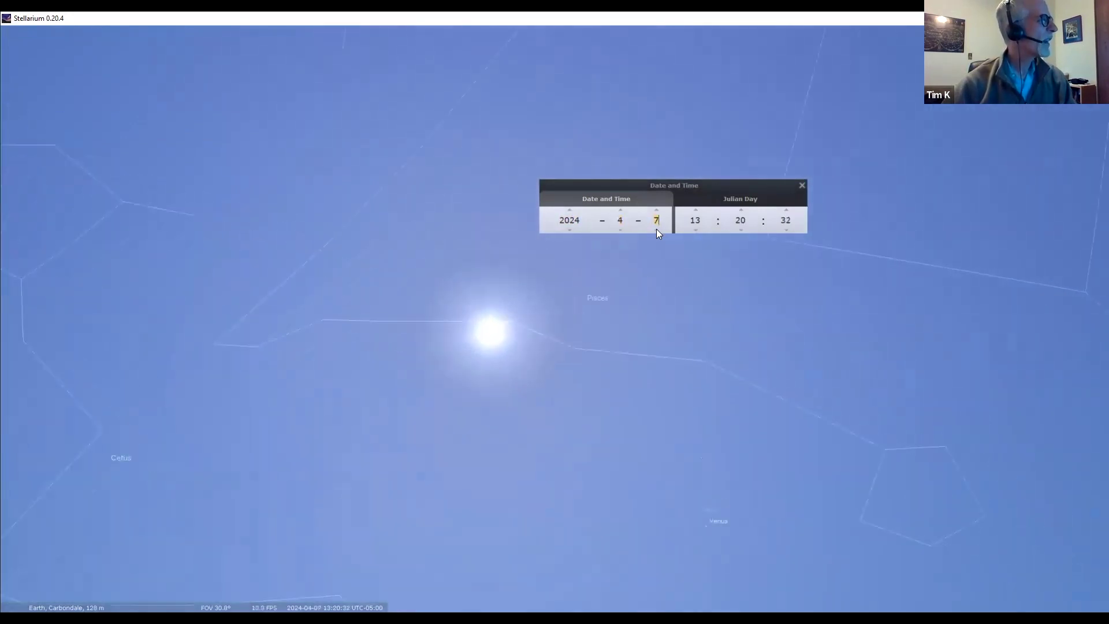
click(656, 211)
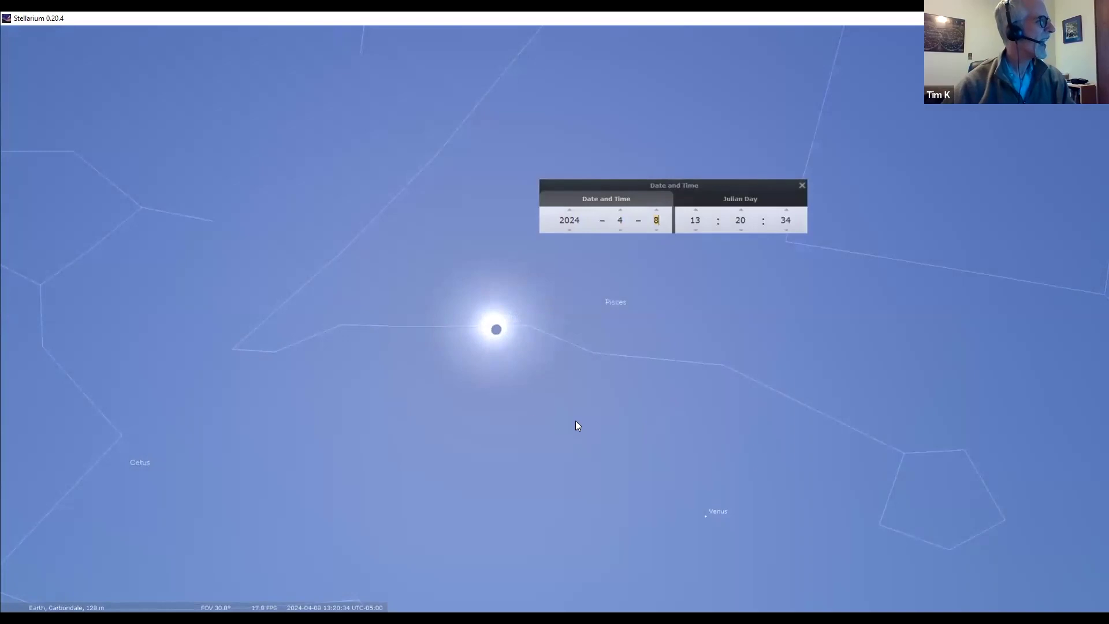
- Advance the simulated time minute by minute to about 13:59 to follow the solar eclipse, and close the date and time window
drag(583, 384, 584, 310)
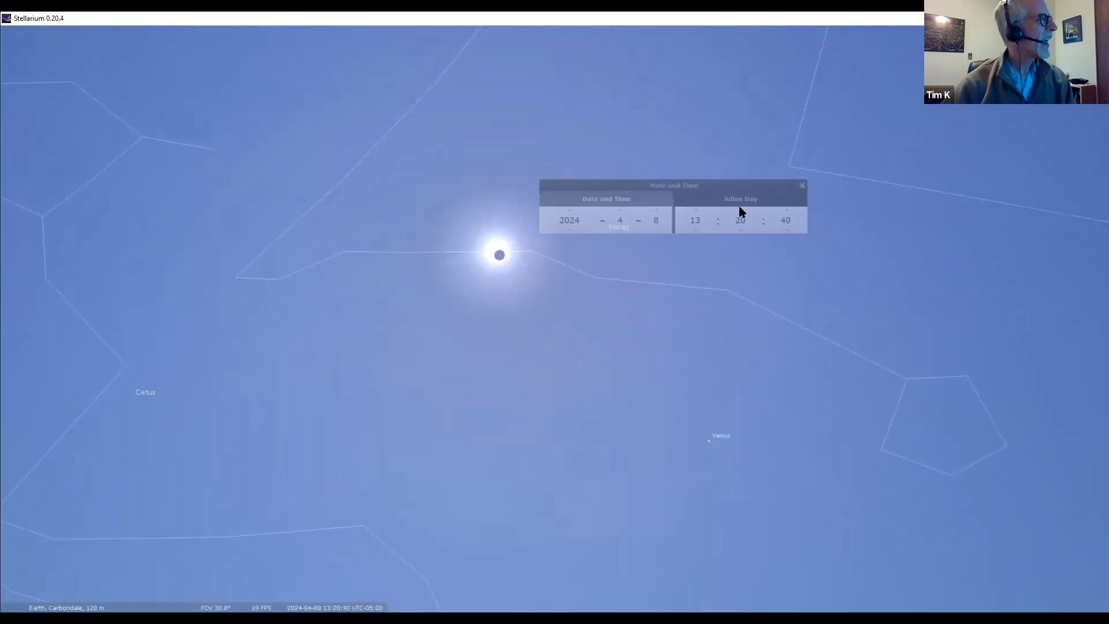
scroll(741, 209, up, 11)
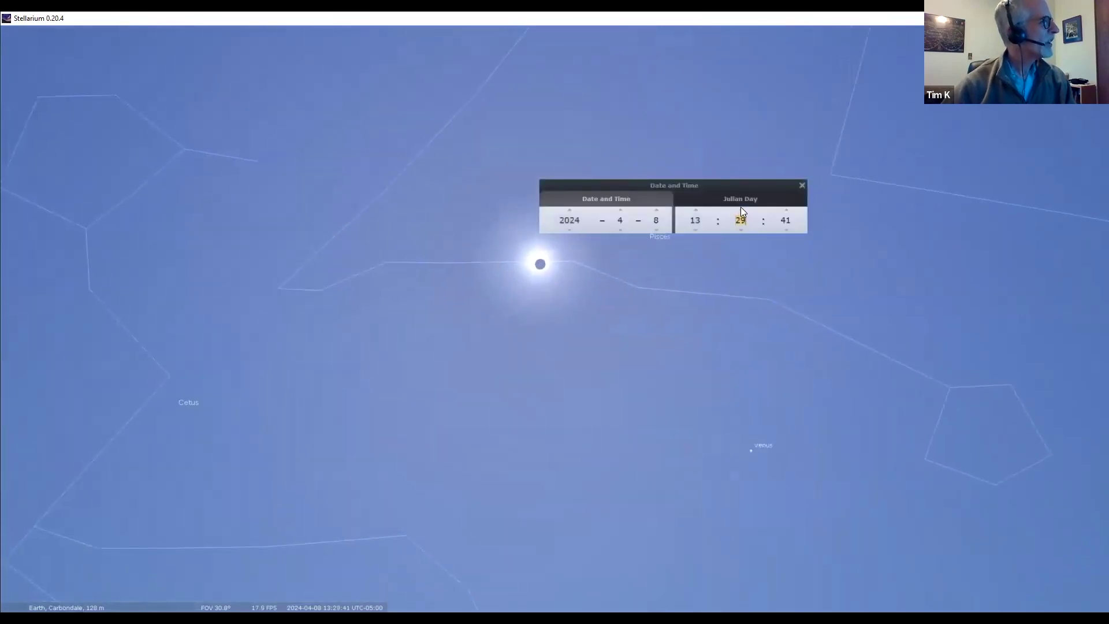
scroll(740, 209, up, 9)
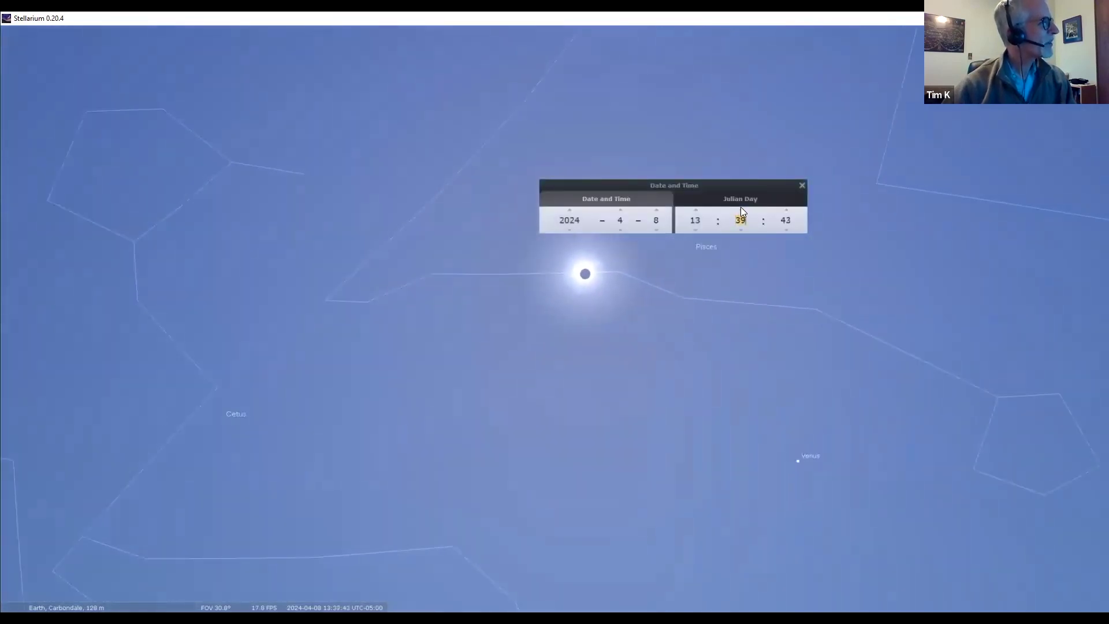
scroll(741, 209, up, 8)
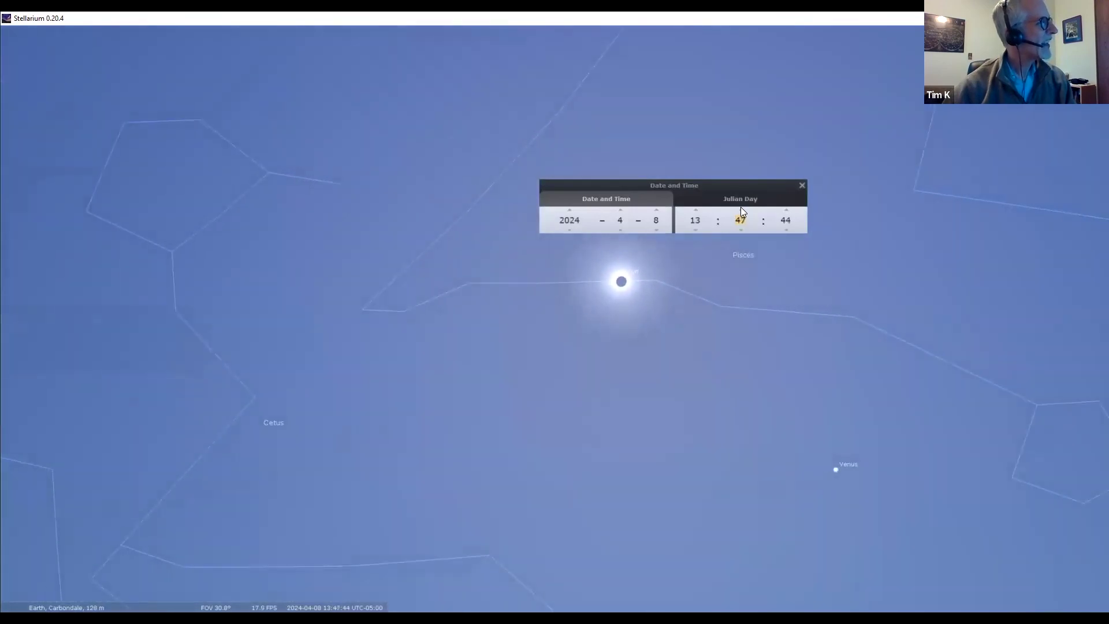
scroll(740, 209, up, 6)
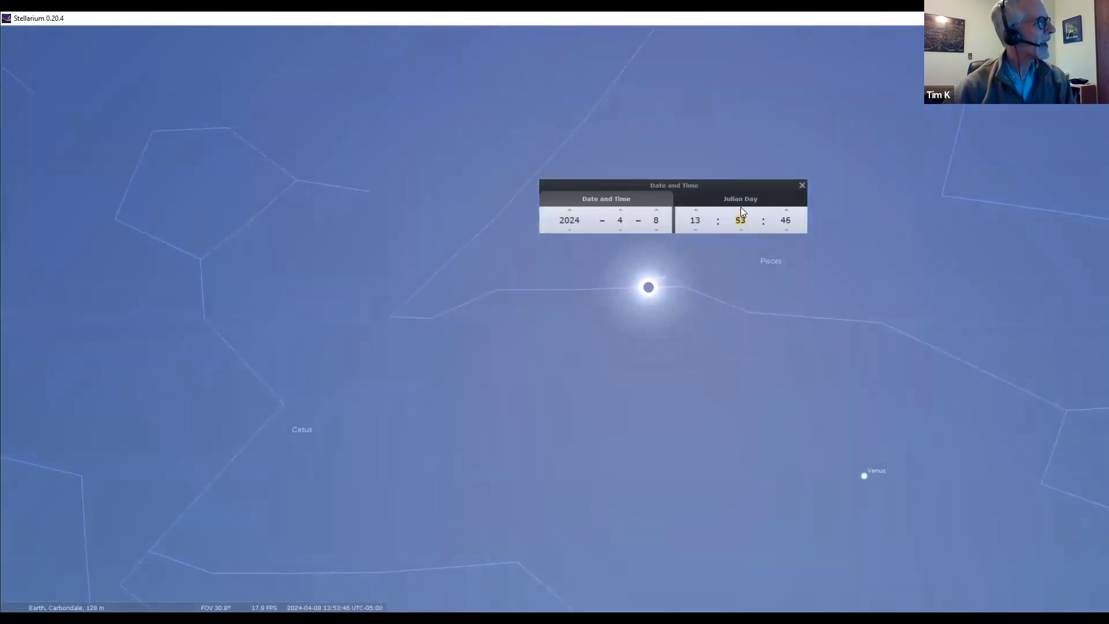
scroll(740, 209, up, 3)
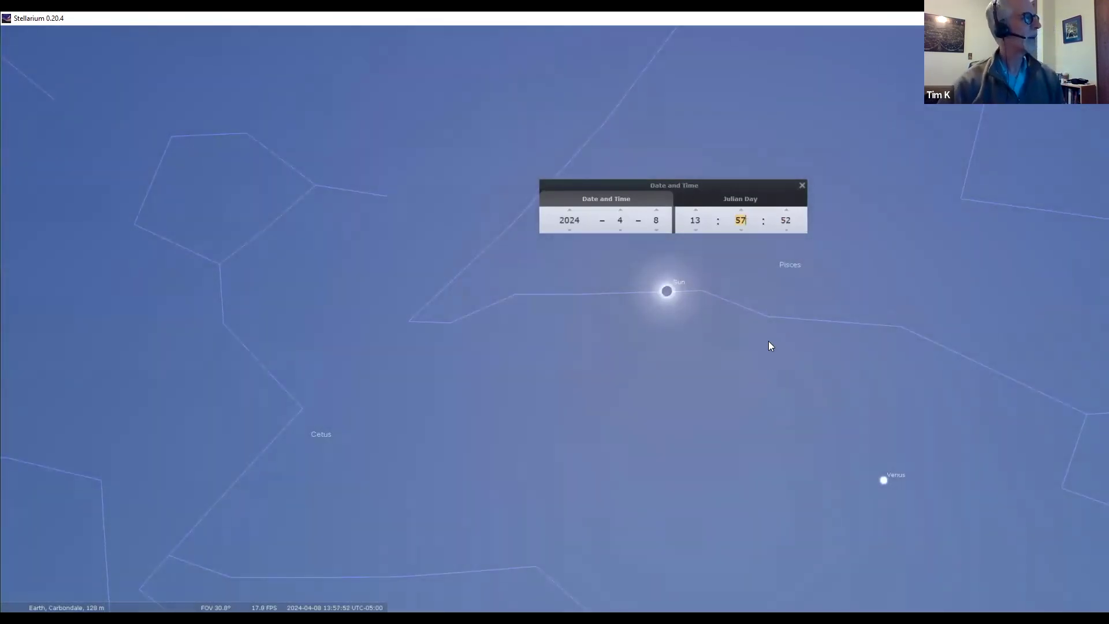
click(740, 209)
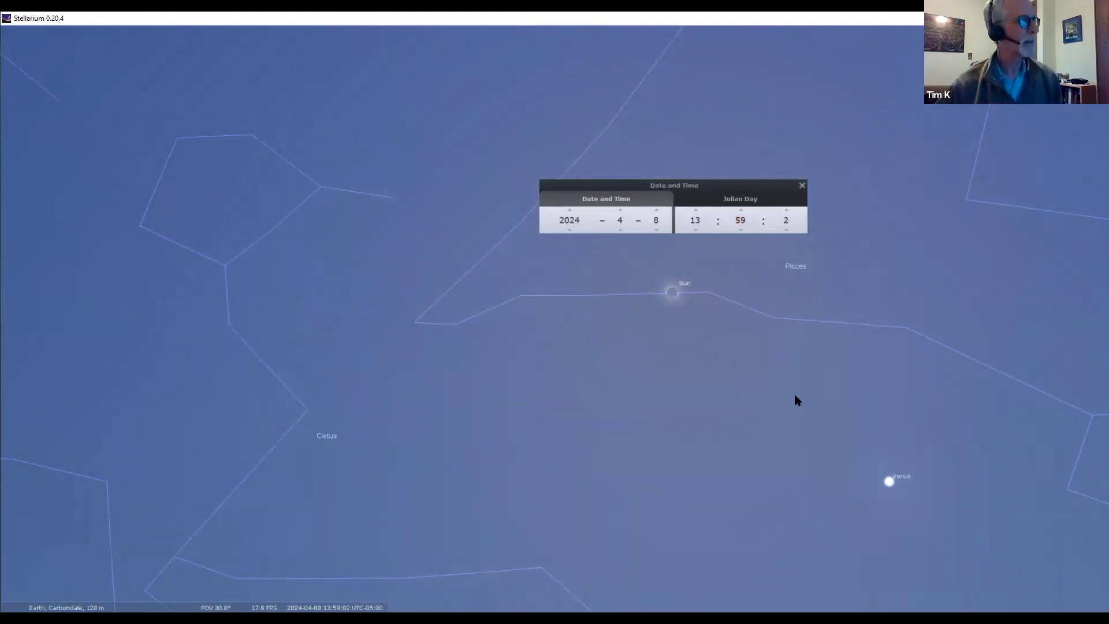
click(801, 186)
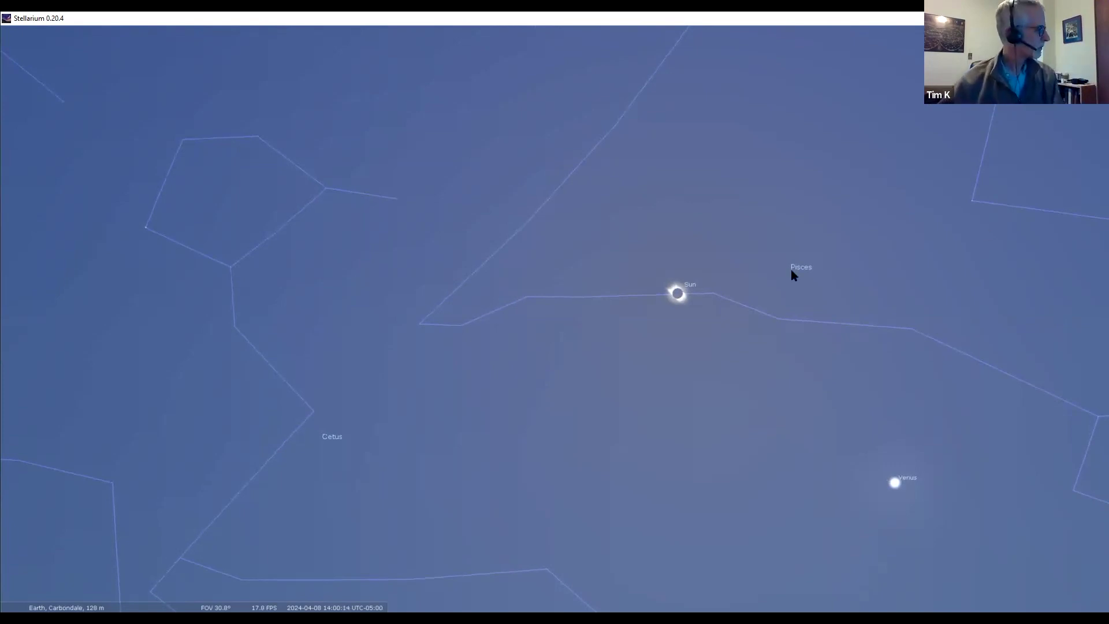
mouse_move(2, 450)
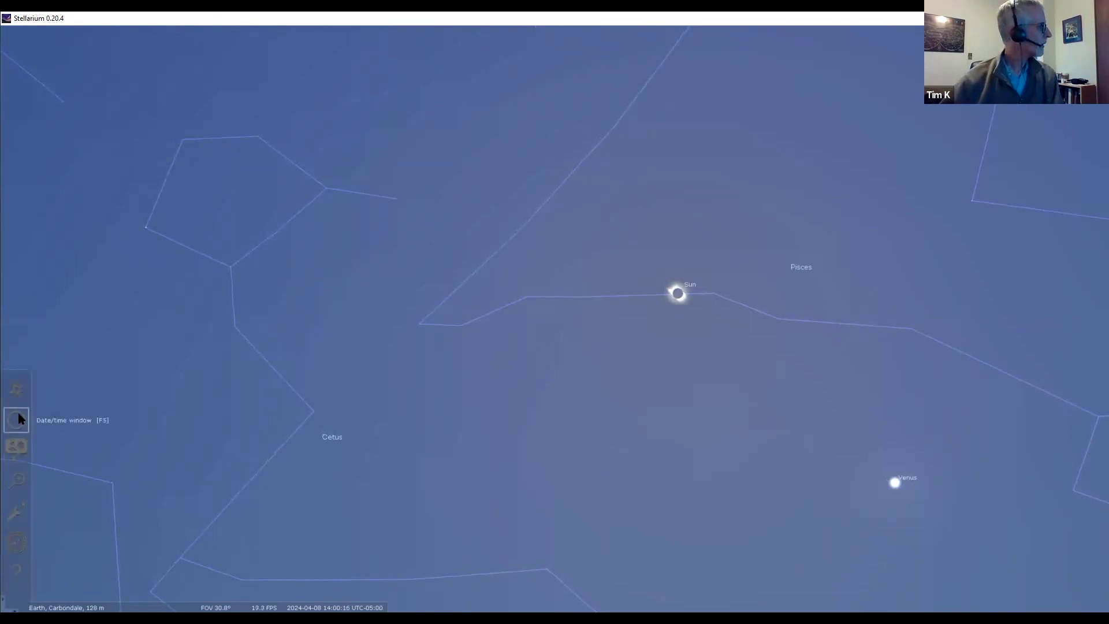